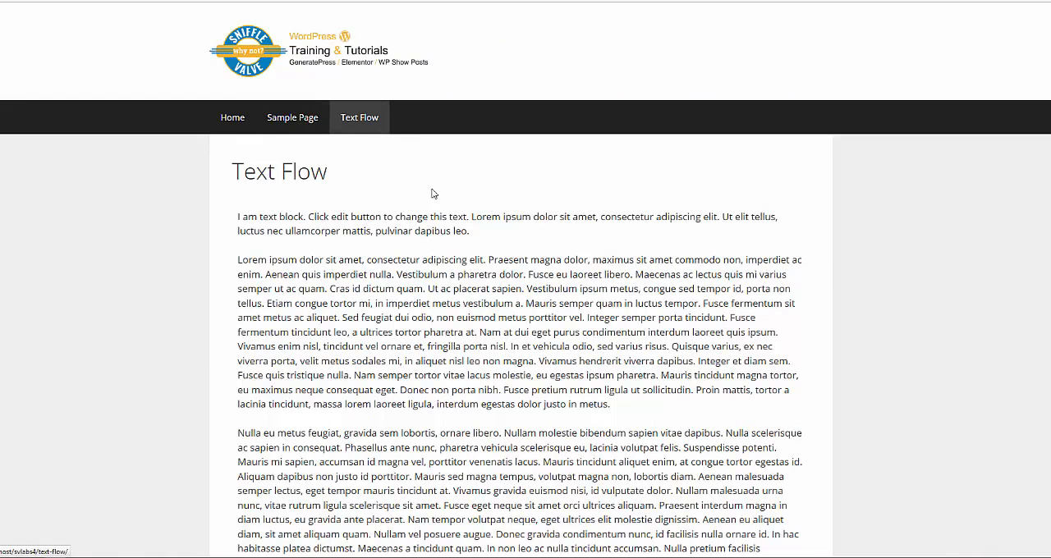
- Examine how the paragraphs of the published Text Flow page run down the content area
scroll(451, 238, "down", 6)
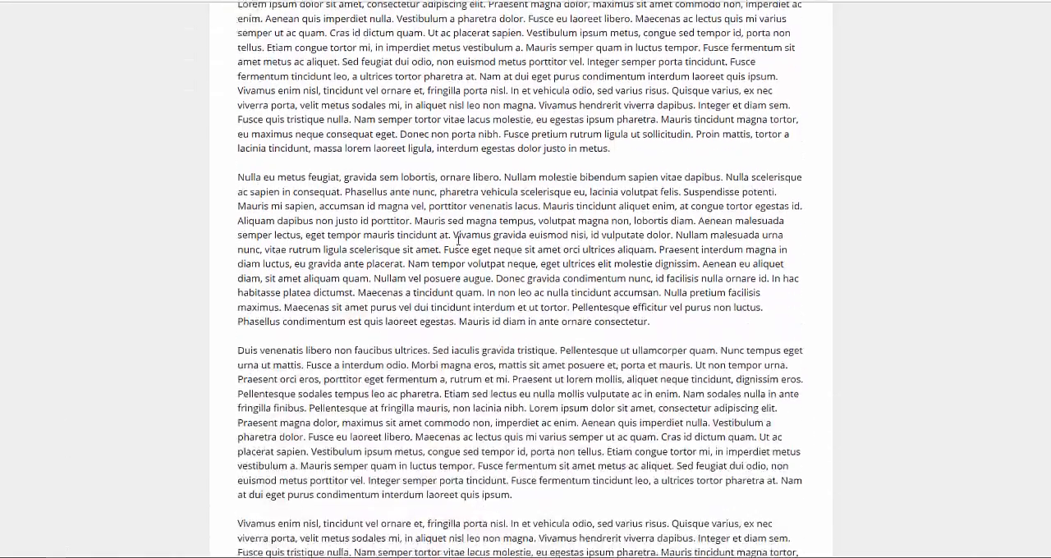
scroll(458, 238, "down", 2)
scroll(464, 310, "up", 6)
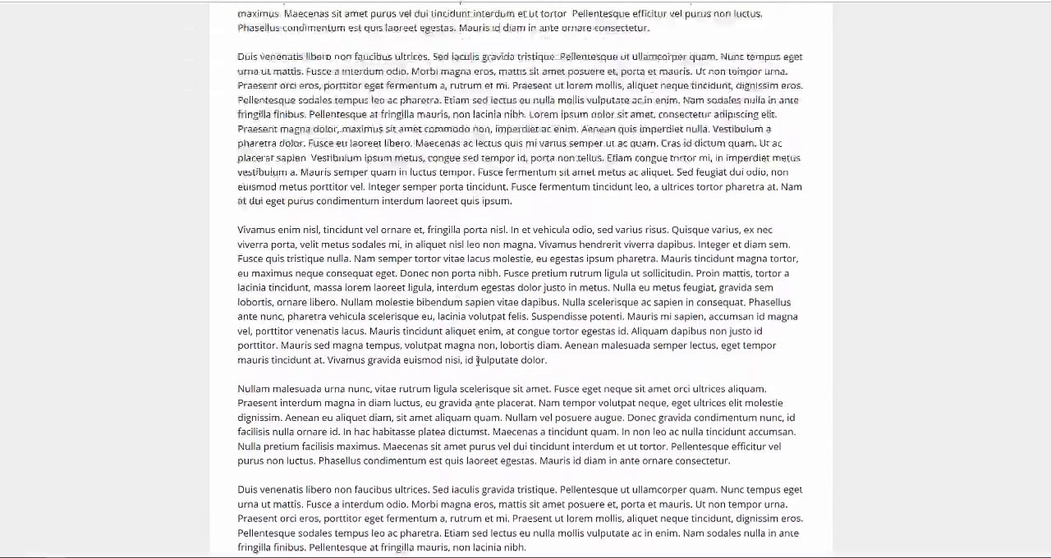
scroll(477, 362, "up", 2)
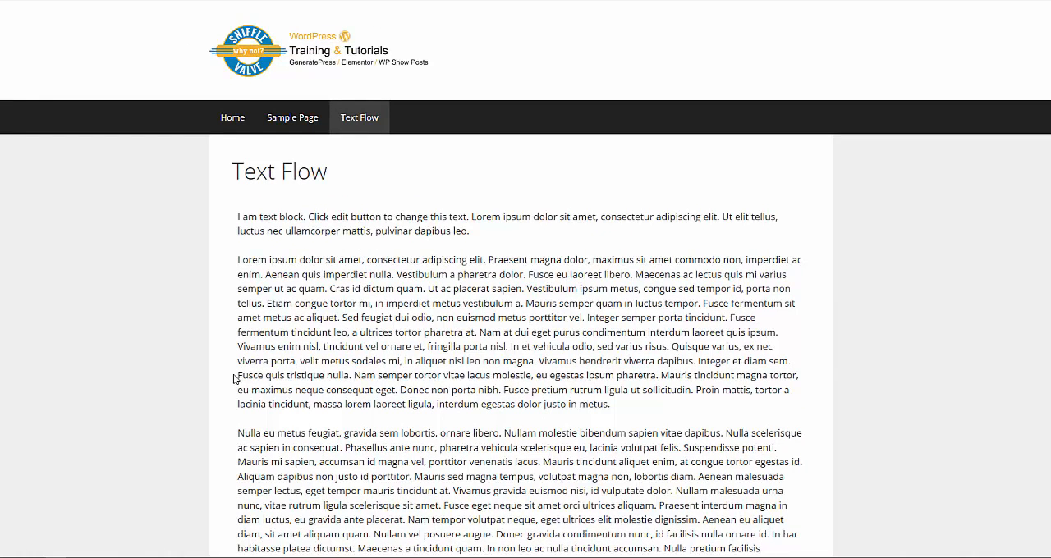
scroll(421, 384, "down", 5)
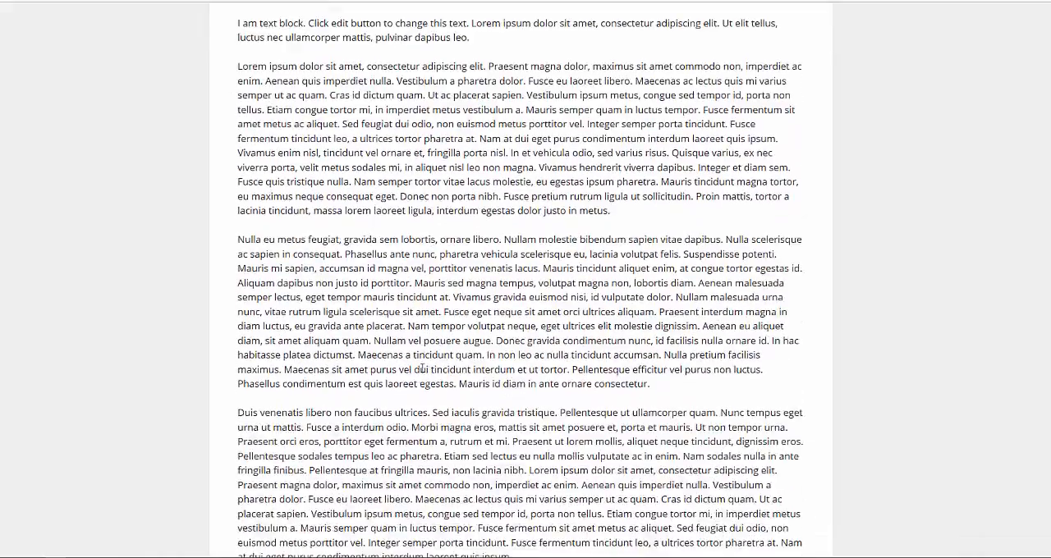
scroll(422, 367, "down", 3)
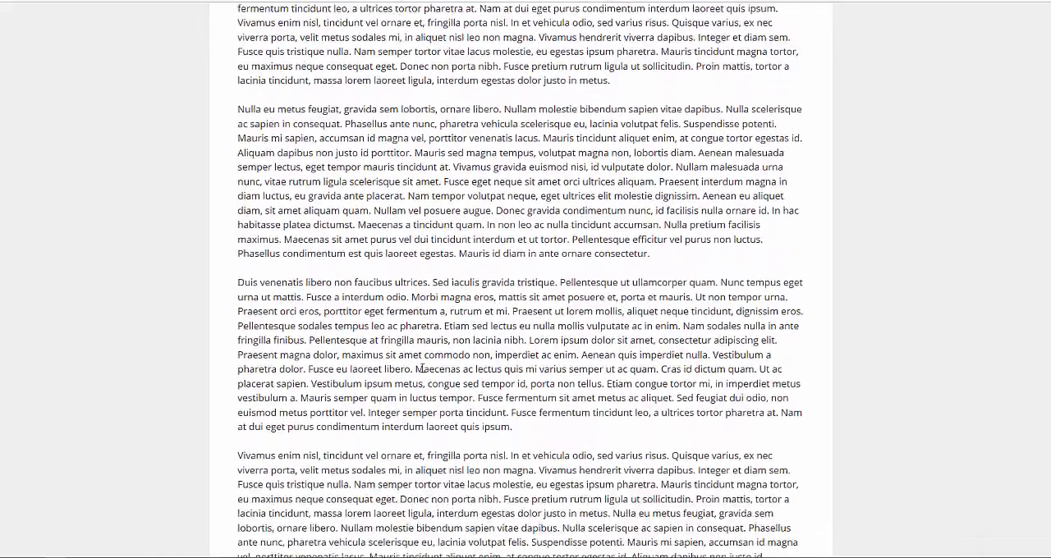
scroll(422, 368, "down", 4)
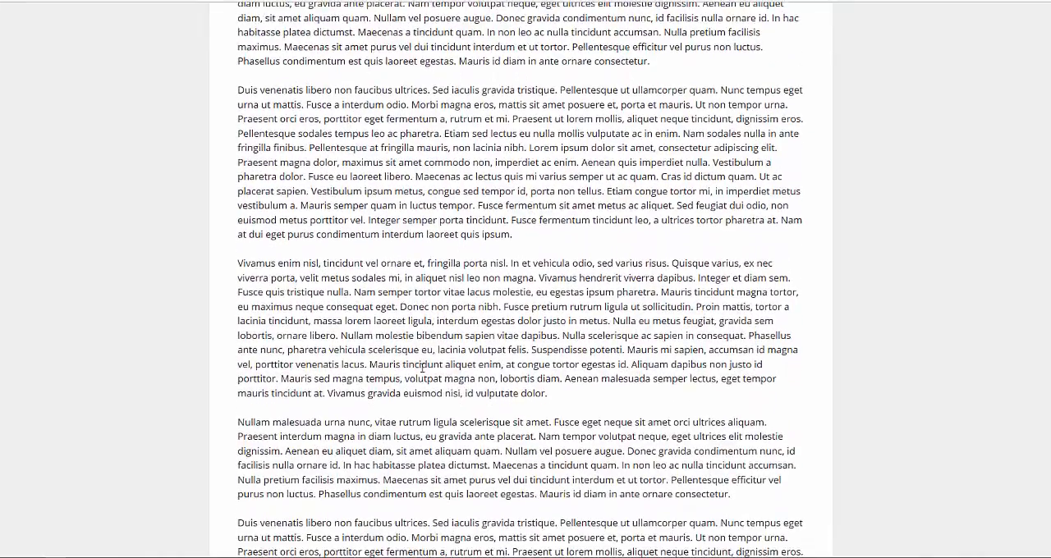
scroll(422, 368, "up", 12)
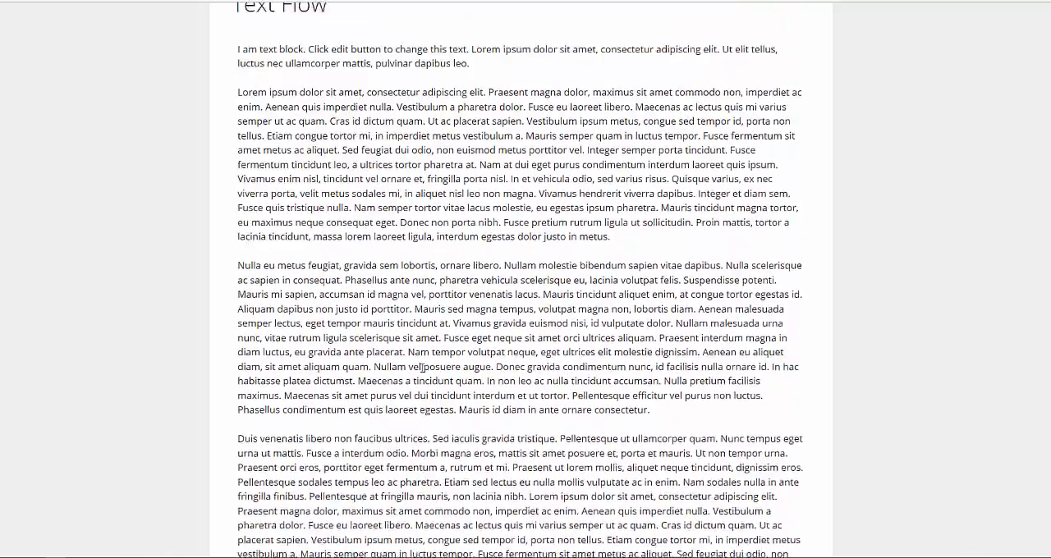
scroll(423, 367, "up", 2)
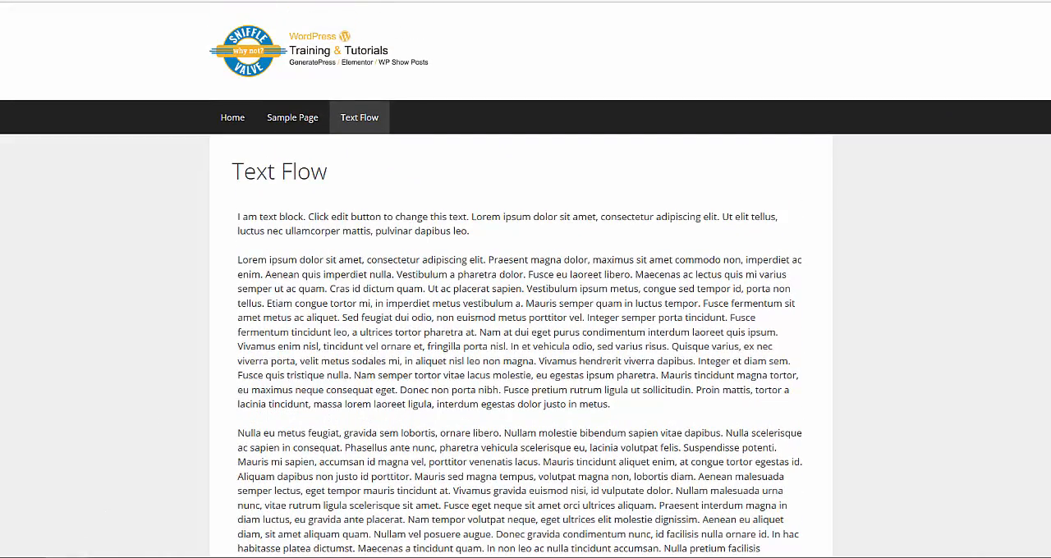
- Switch to the WordPress admin dashboard and review the installed plugins
mouse_move(77, 557)
left_click(78, 517)
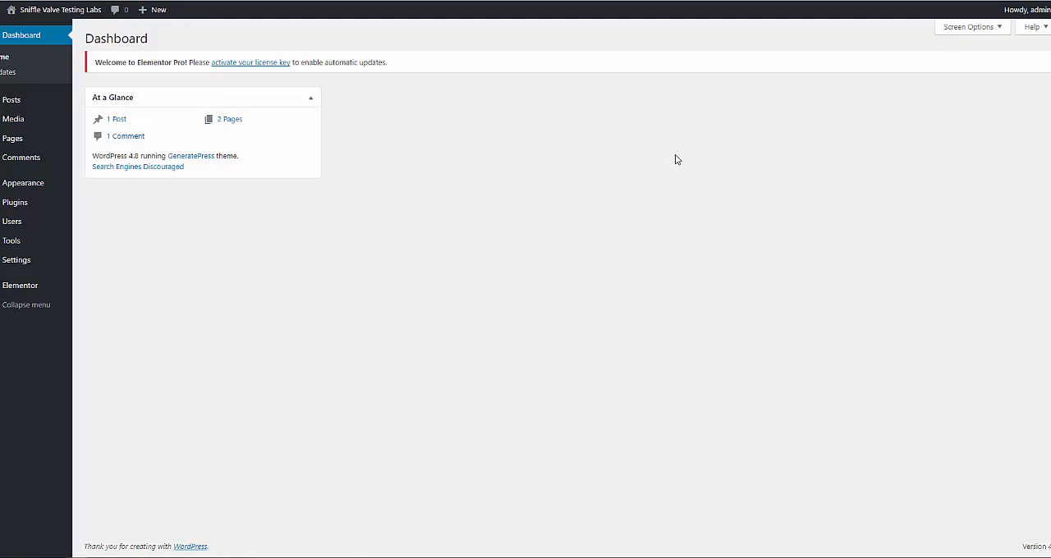
left_click(18, 205)
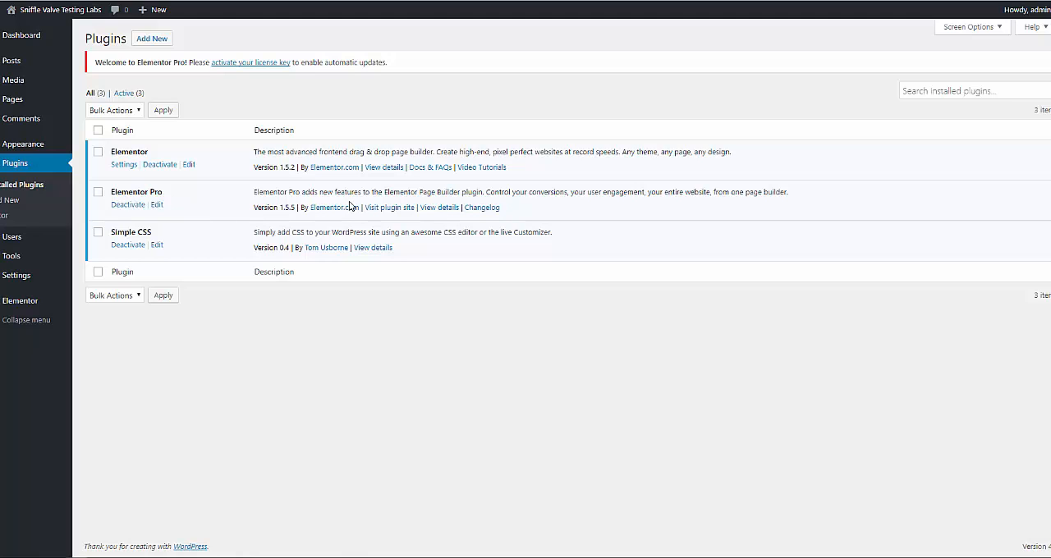
- Inspect the section style and CSS ID of the Insert Accordion library template in Elementor, and return to its dashboard page
mouse_move(20, 300)
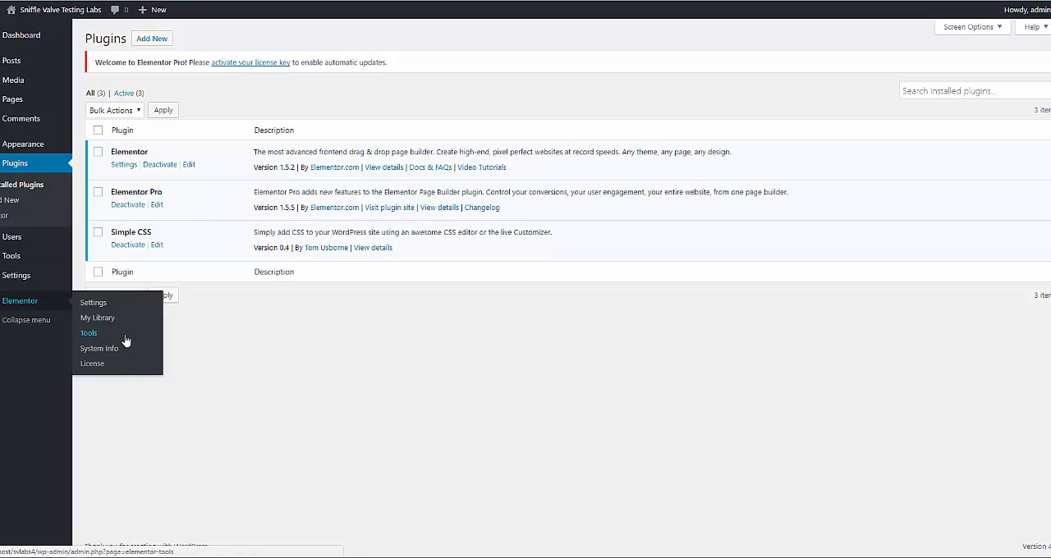
left_click(100, 319)
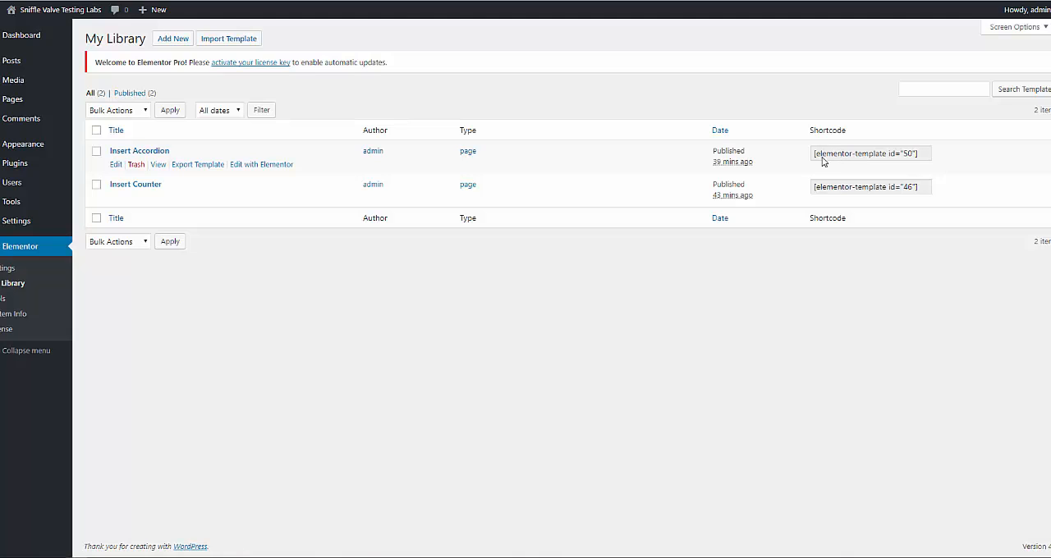
left_click(257, 166)
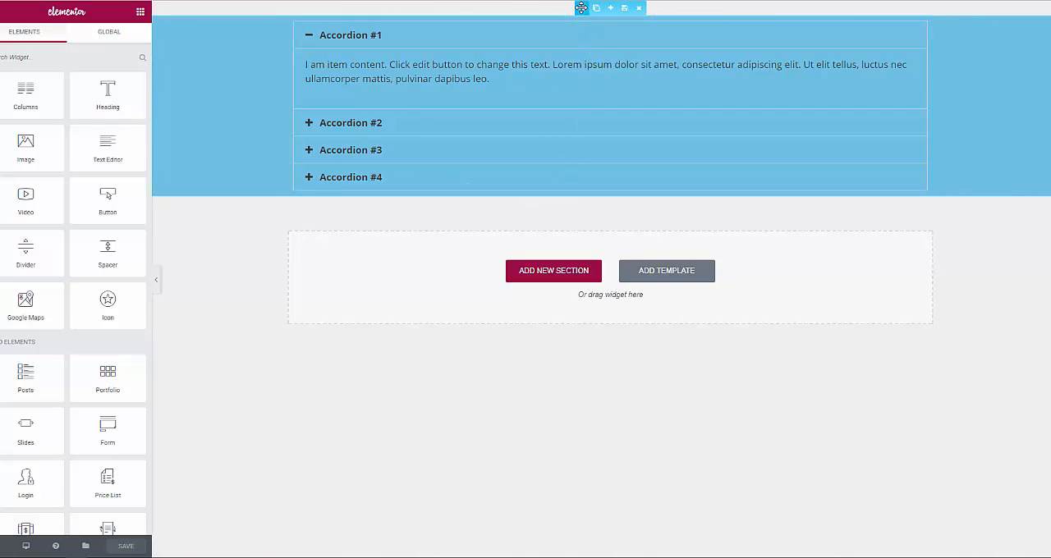
left_click(580, 8)
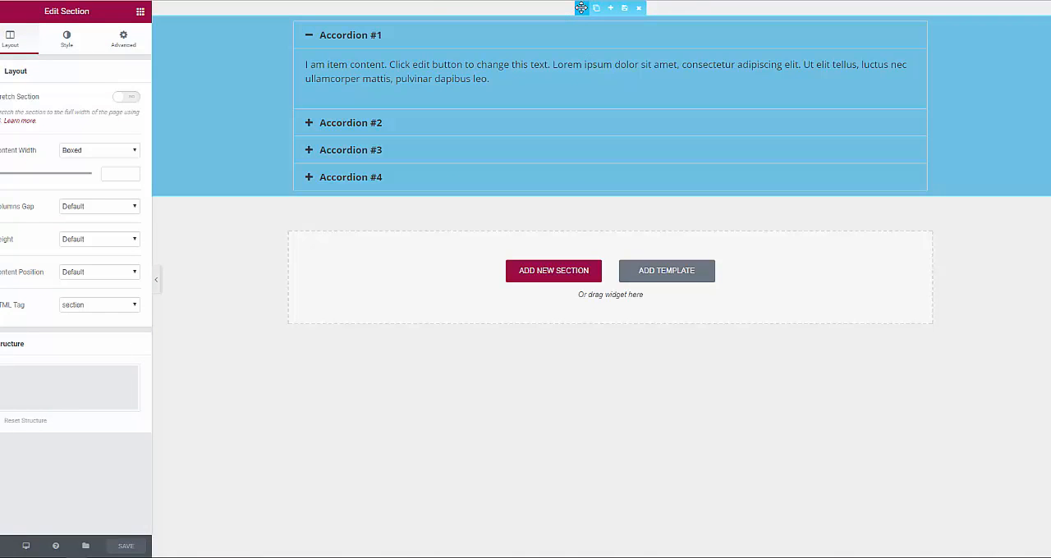
left_click(68, 42)
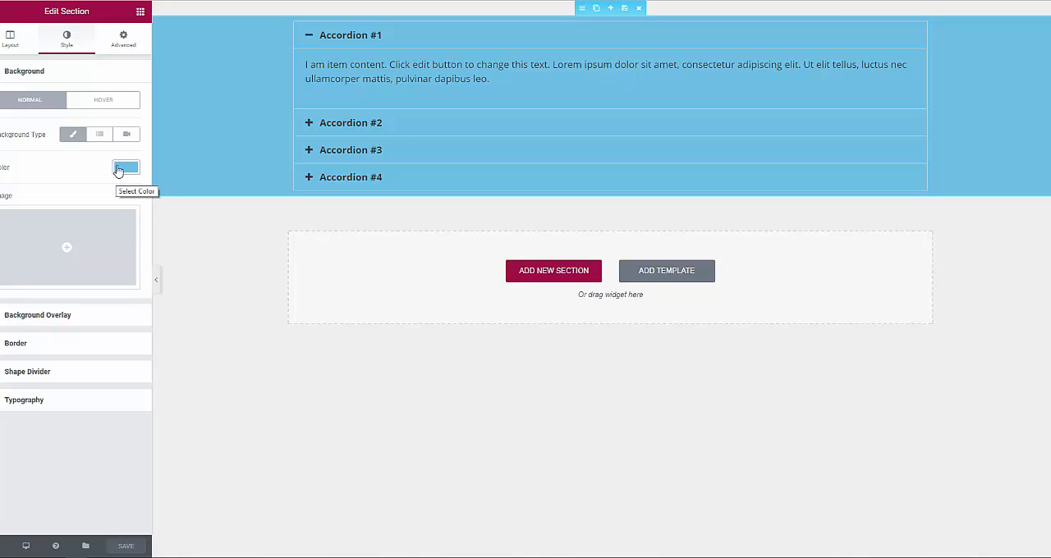
left_click(125, 38)
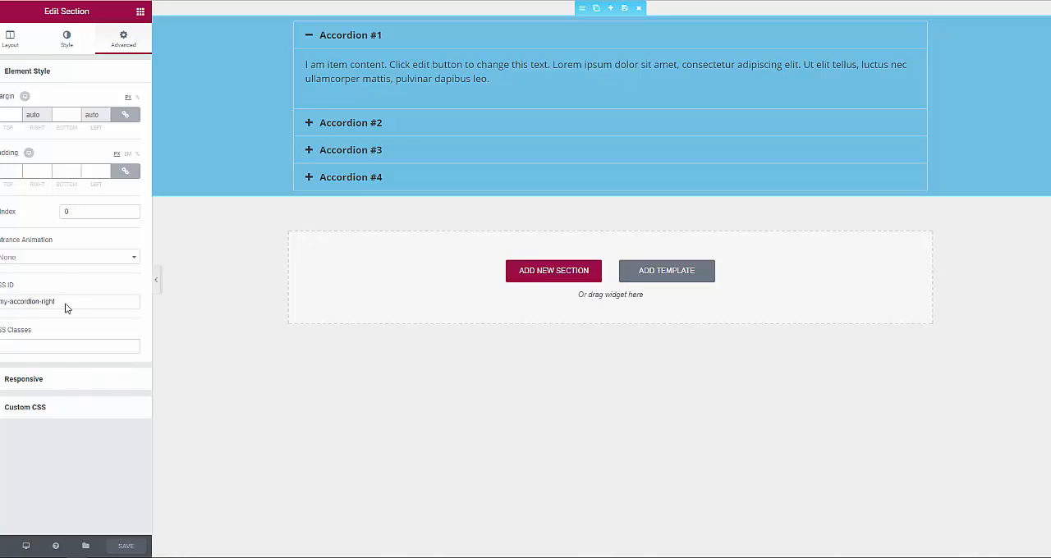
mouse_move(3, 539)
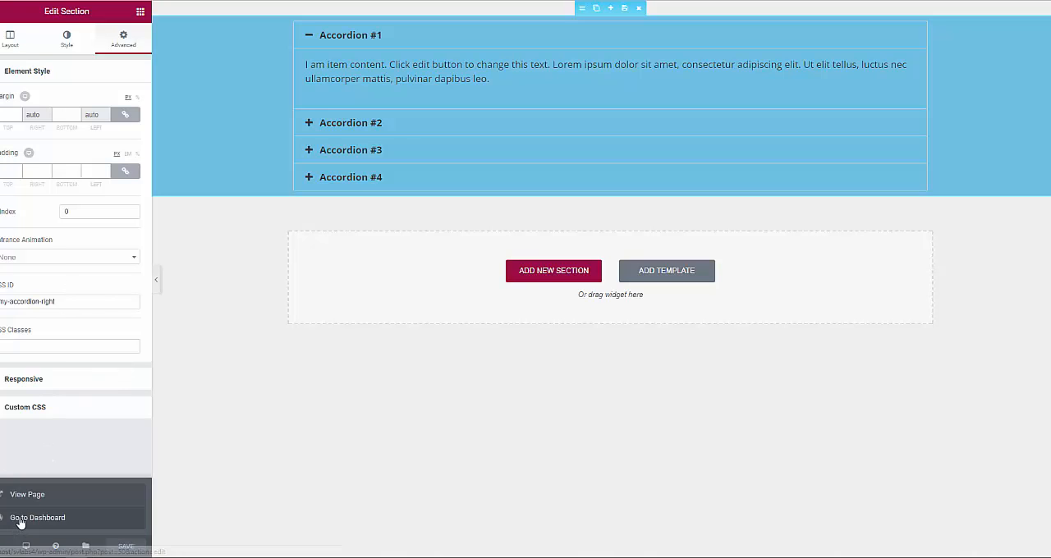
left_click(20, 517)
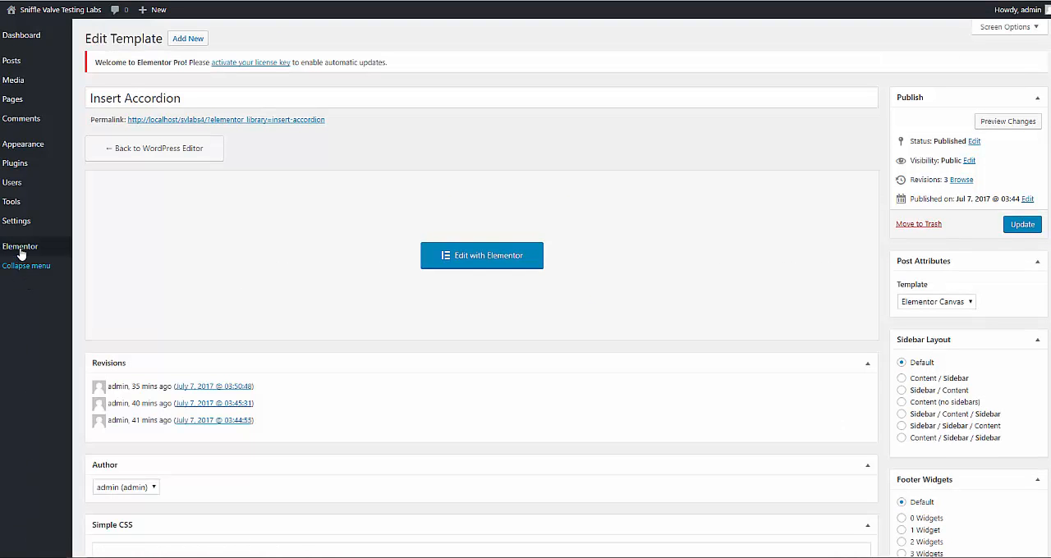
- Inspect the section style and CSS ID of the Insert Counter library template in Elementor, and return to the template library
mouse_move(22, 248)
left_click(100, 263)
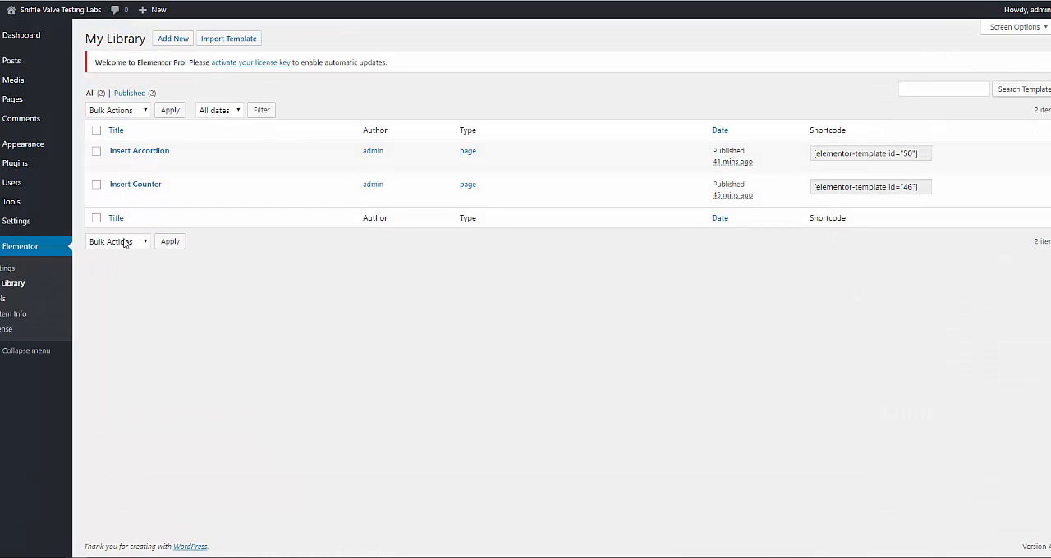
left_click(243, 200)
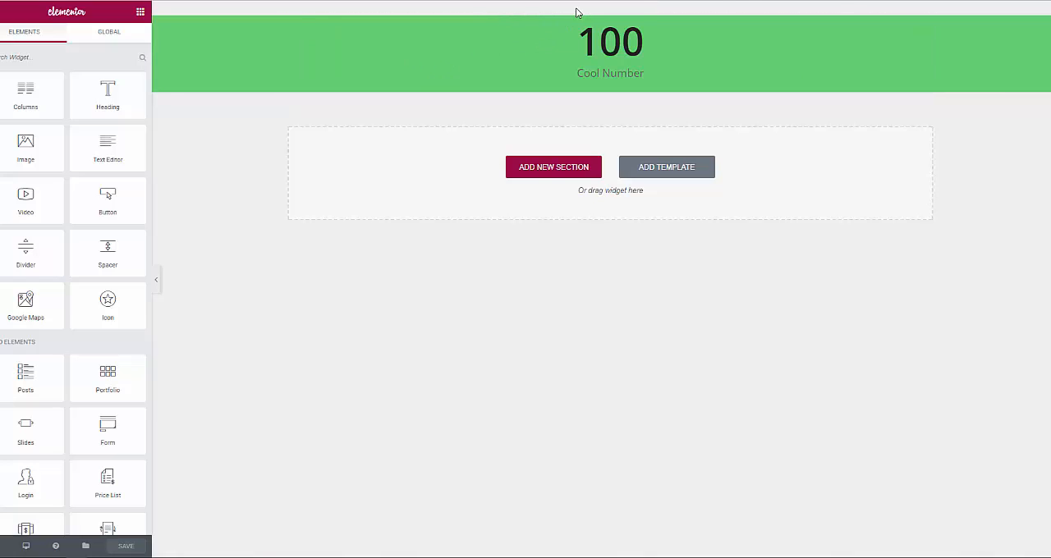
left_click(581, 10)
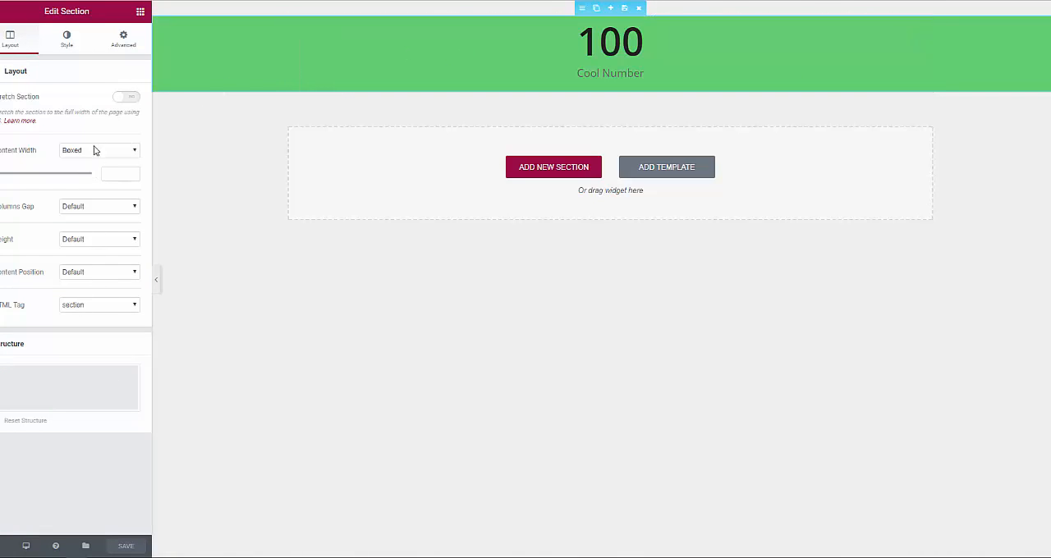
left_click(72, 49)
left_click(120, 46)
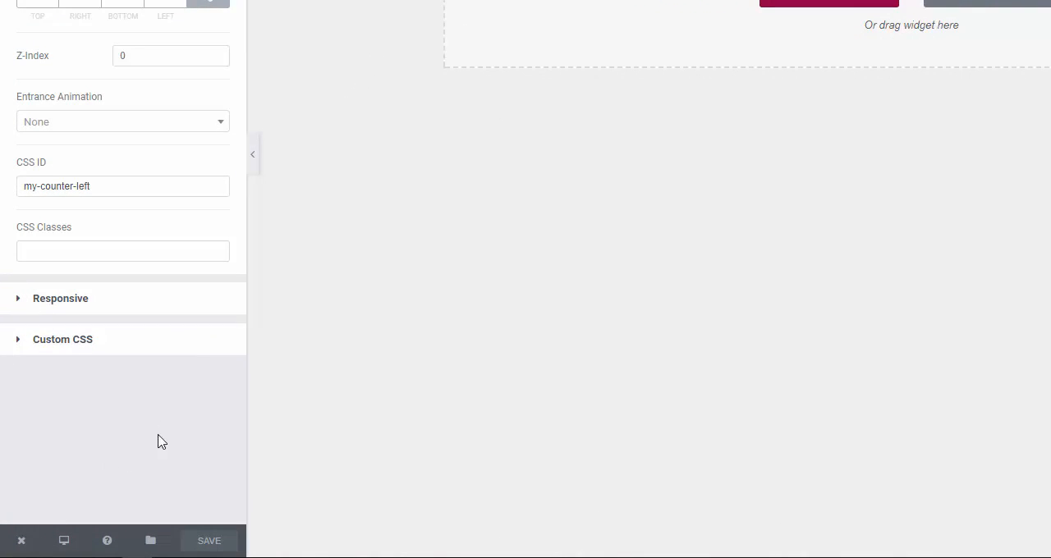
mouse_move(22, 547)
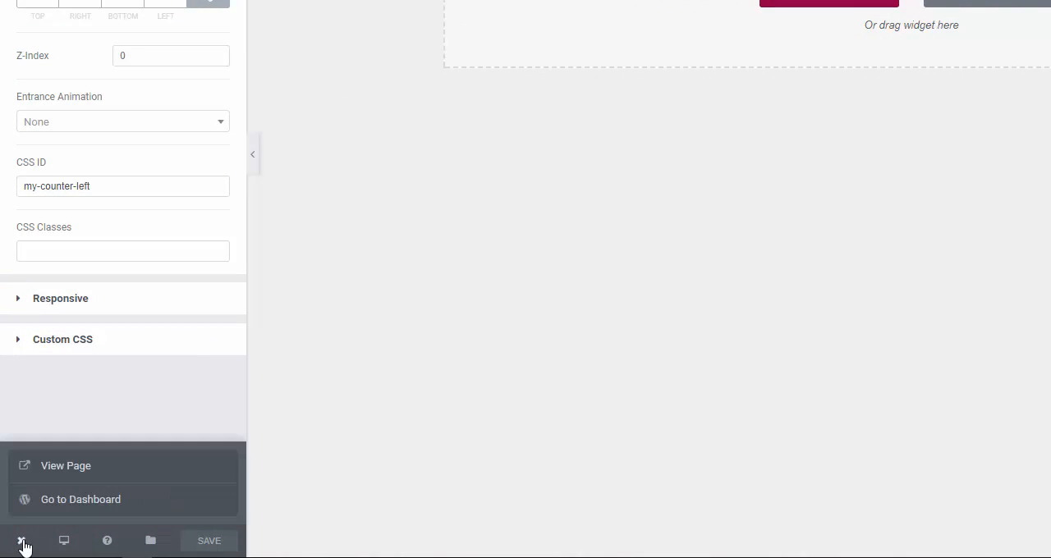
left_click(81, 500)
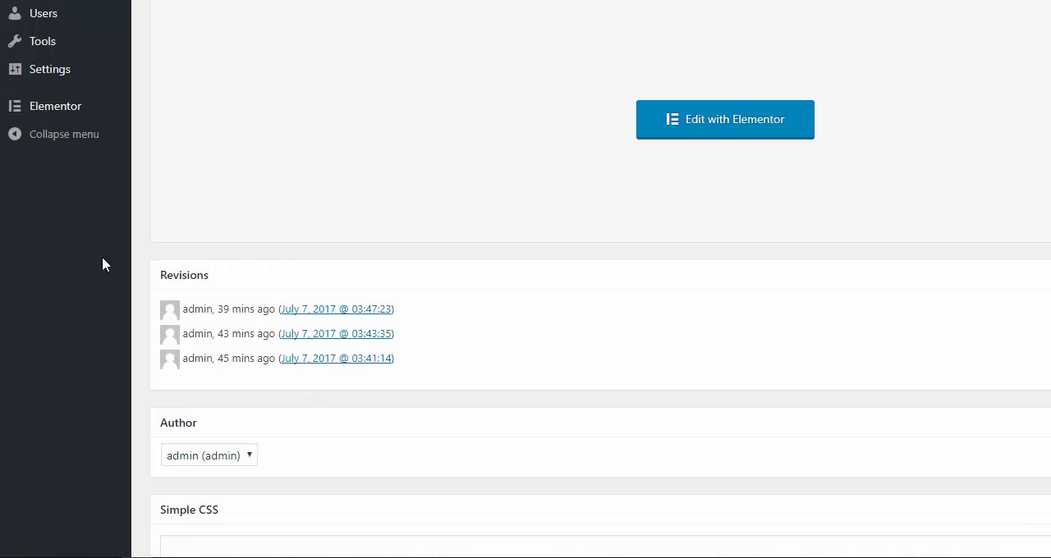
mouse_move(57, 109)
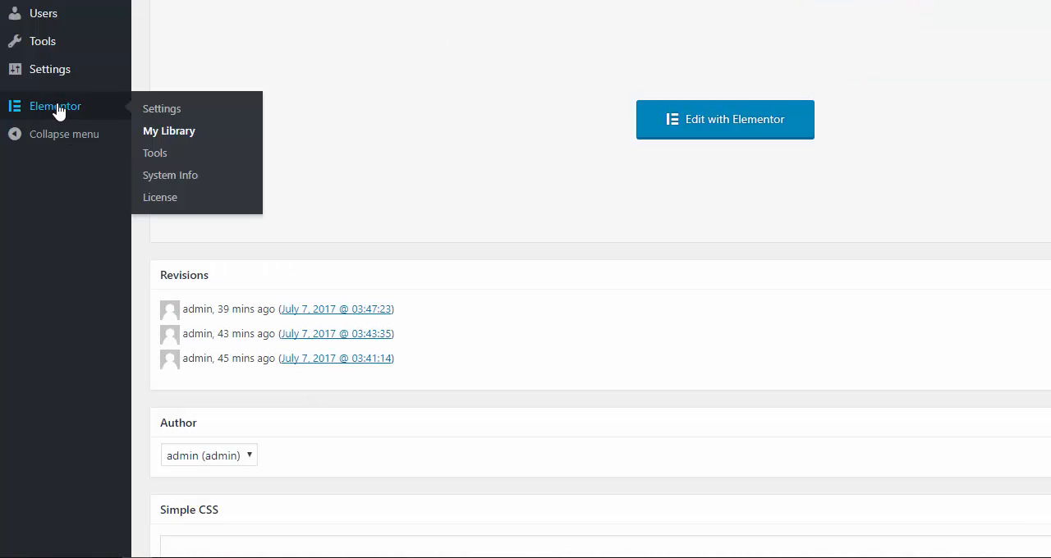
left_click(191, 133)
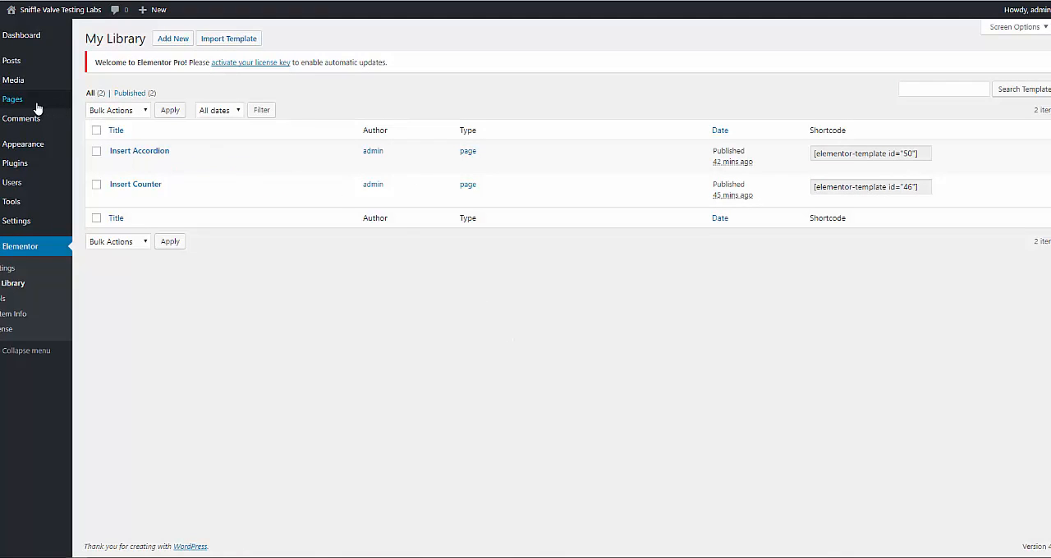
- Edit the Text Flow page with Elementor, open its text block for editing, and widen and heighten the text editing area
mouse_move(33, 100)
left_click(96, 103)
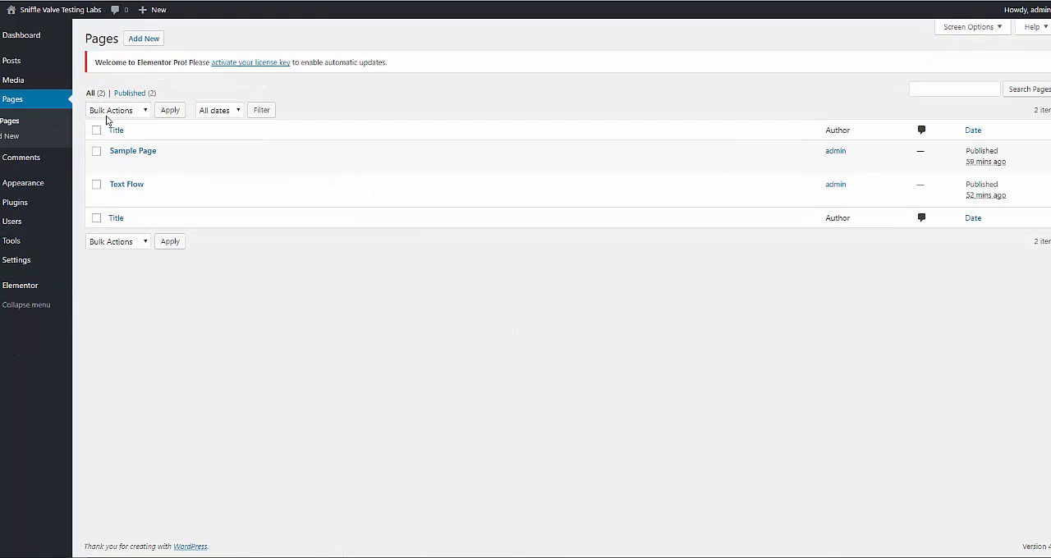
left_click(227, 199)
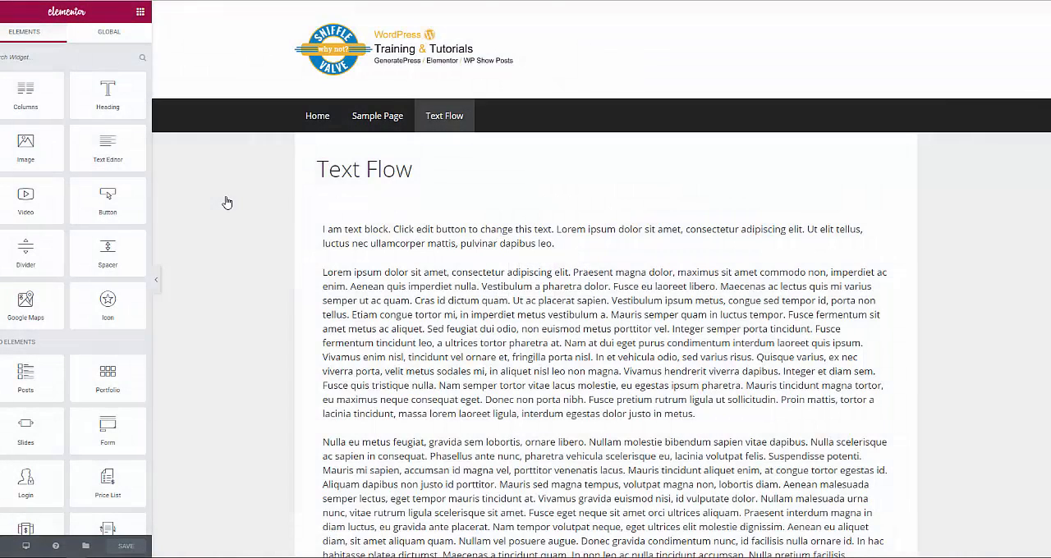
left_click(417, 284)
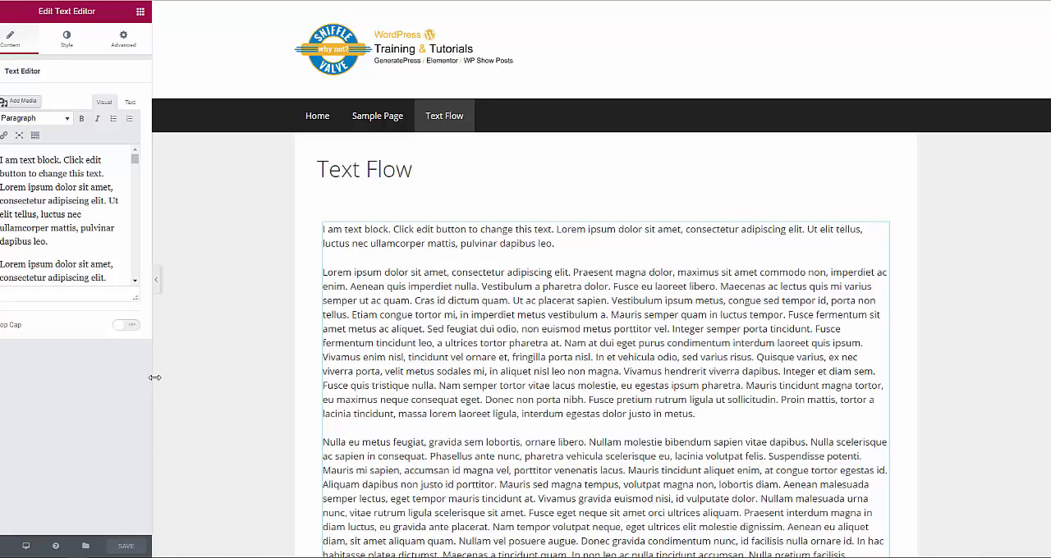
left_click_drag(154, 378, 433, 418)
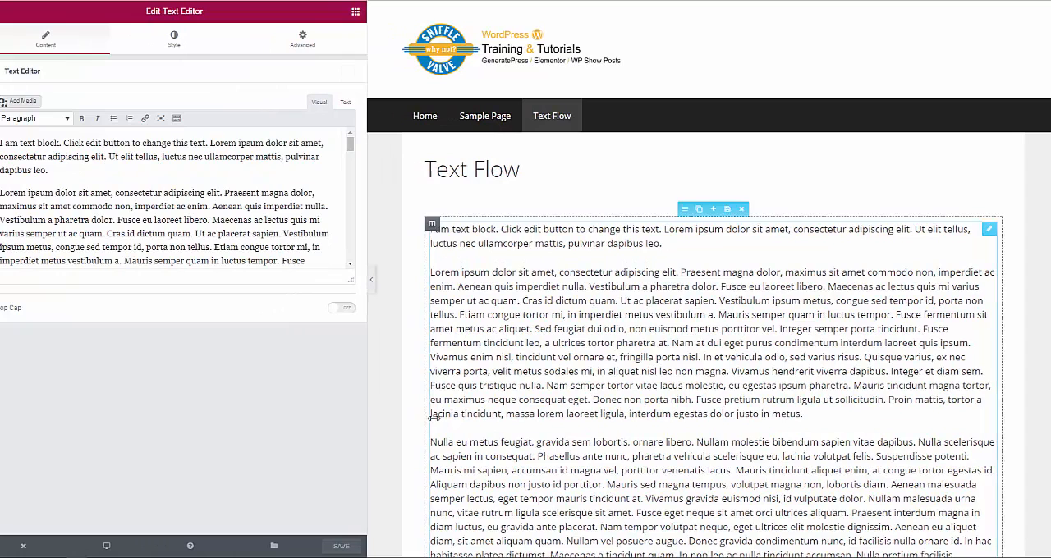
left_click_drag(350, 280, 365, 519)
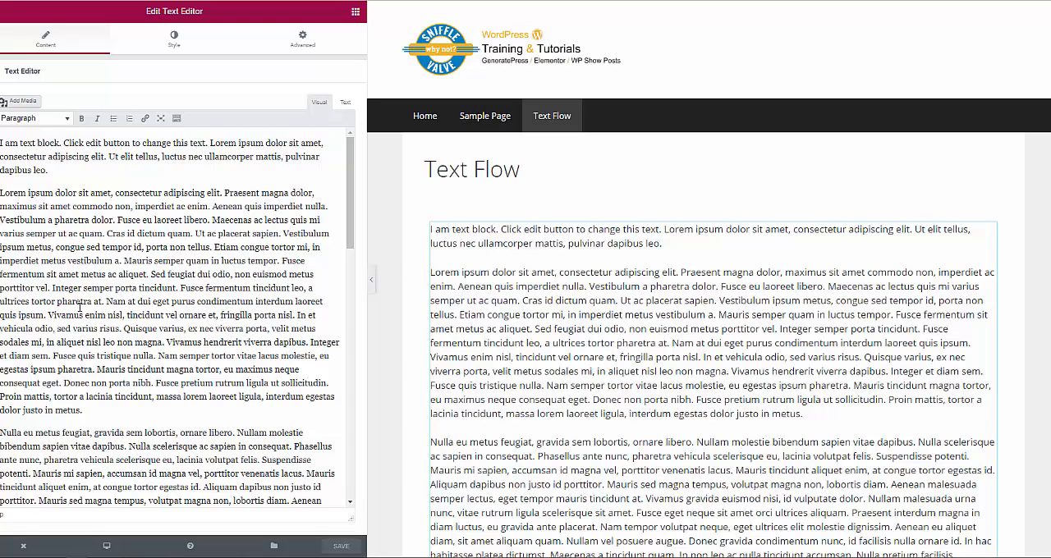
- Insert foodiesfeed.com_Your-Sunny-Side-Up-2.jpg before the second paragraph, left-aligned, unlinked, at Medium – 300 × 200 size, and save the page
left_click(20, 102)
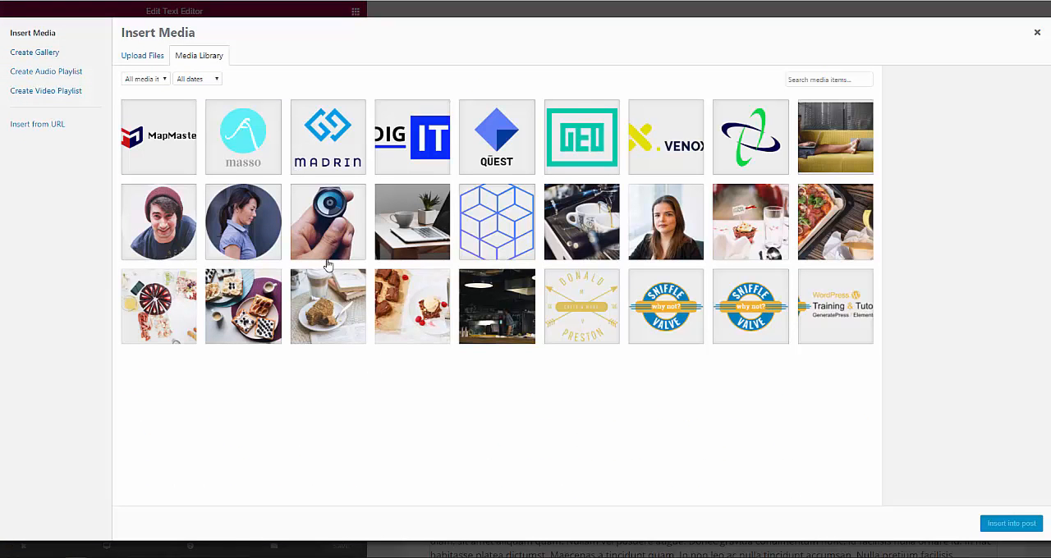
left_click(425, 320)
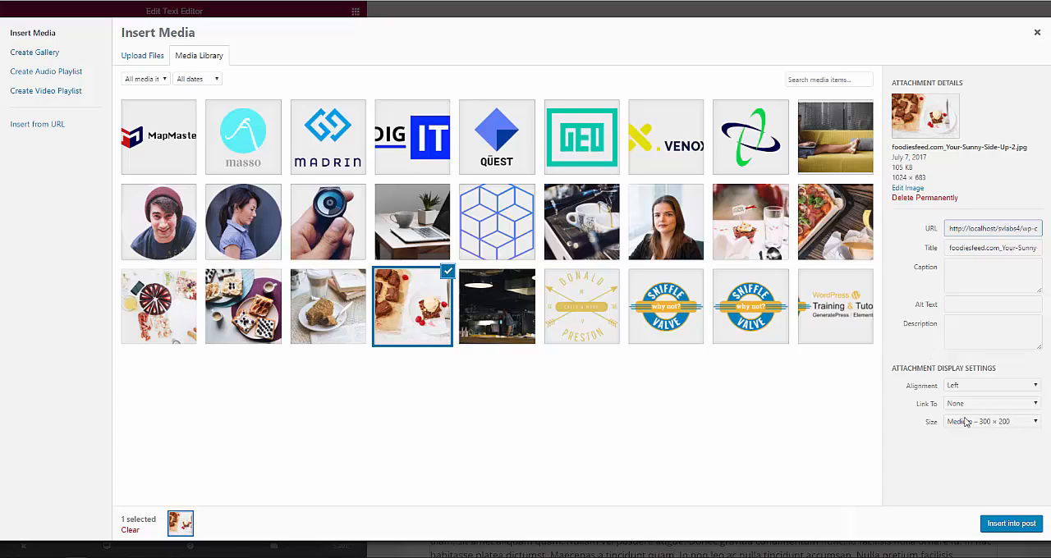
left_click(1009, 526)
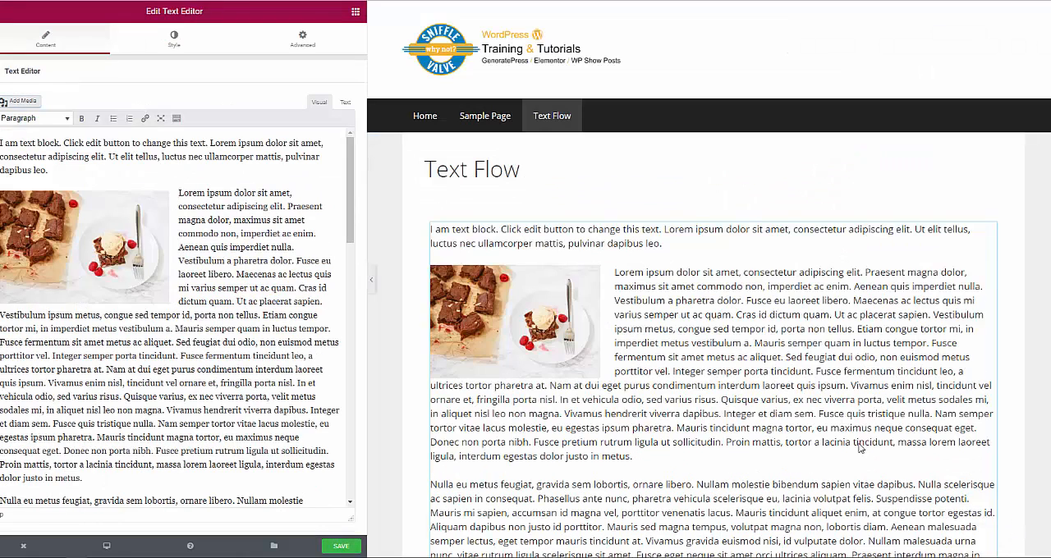
left_click(341, 546)
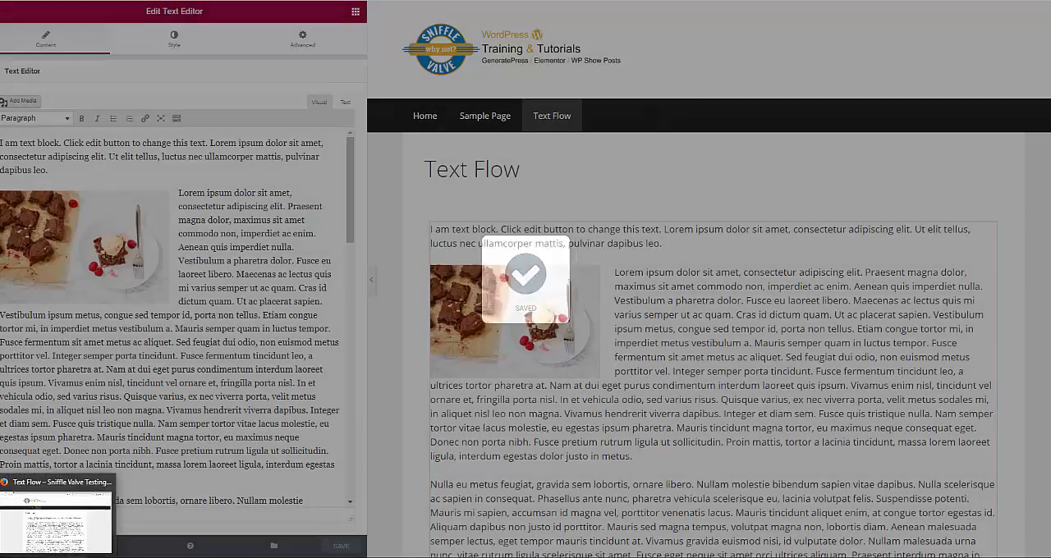
- Reload the published Text Flow page in Firefox, check the text wrap around the image, and return to the Elementor editor in Chrome
left_click(63, 557)
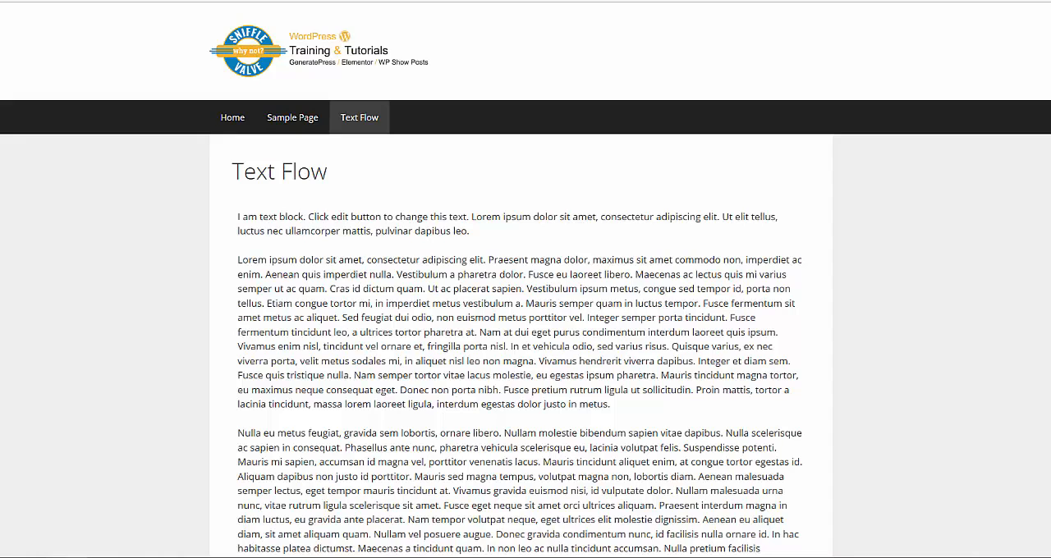
right_click(107, 416)
left_click(174, 427)
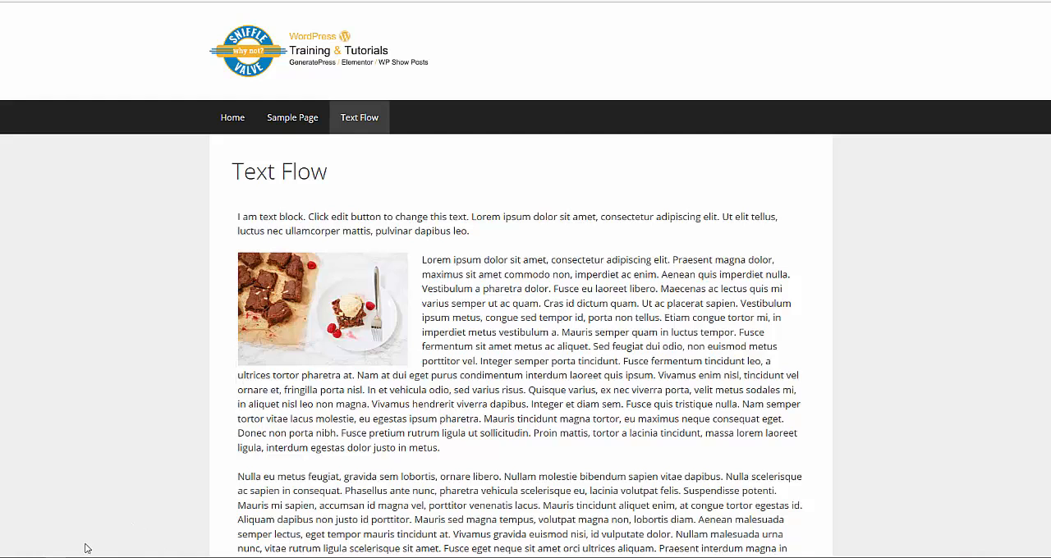
mouse_move(77, 557)
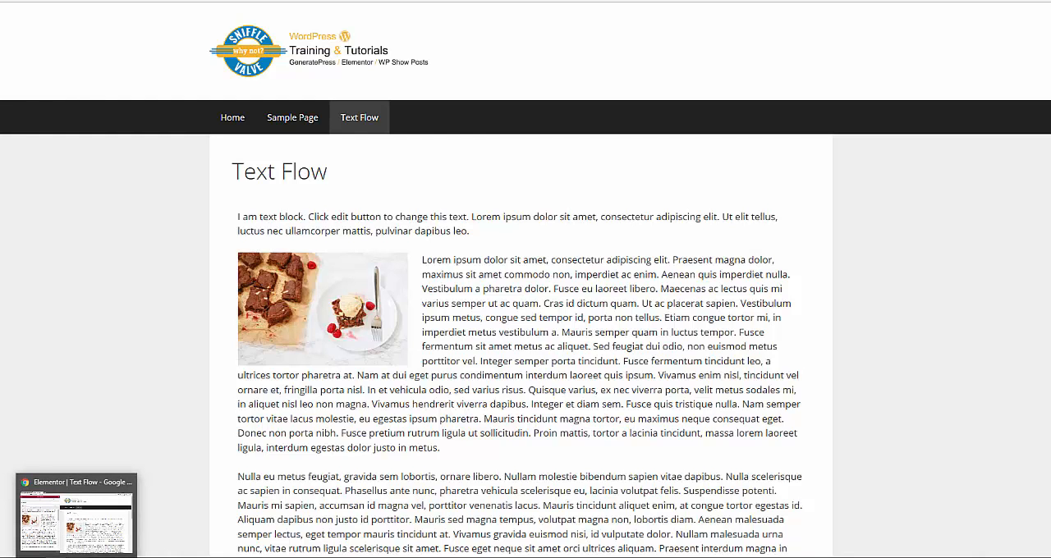
left_click(76, 557)
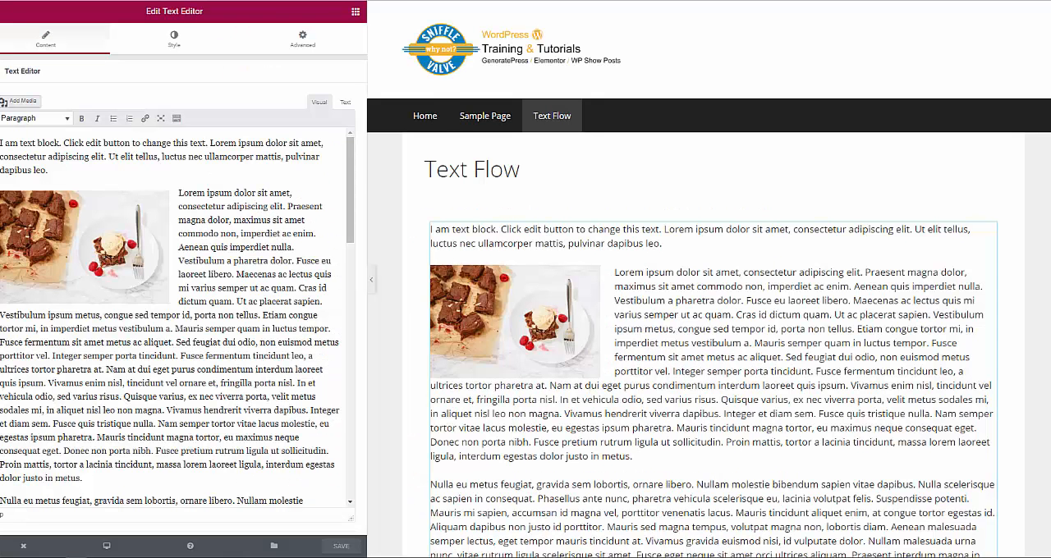
- Leave the editor for the dashboard and copy the Insert Counter template's shortcode, [elementor-template id="46"], from the Elementor library
left_click(23, 546)
left_click(52, 518)
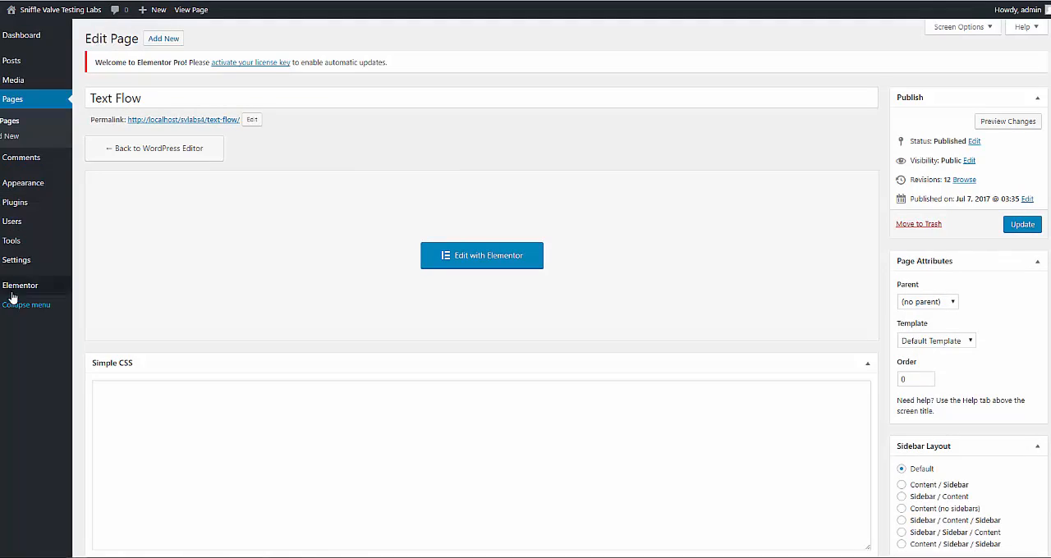
mouse_move(16, 288)
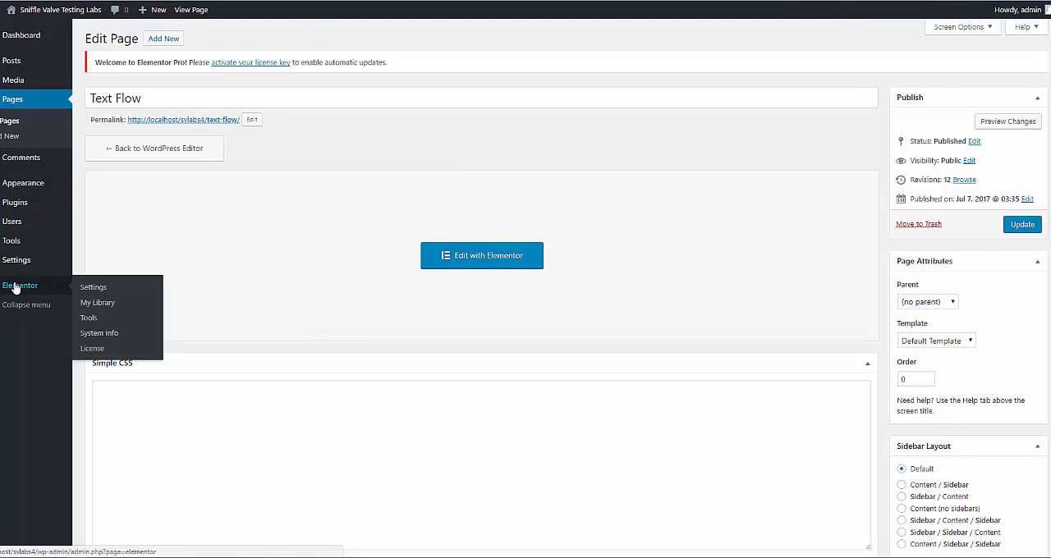
left_click(106, 305)
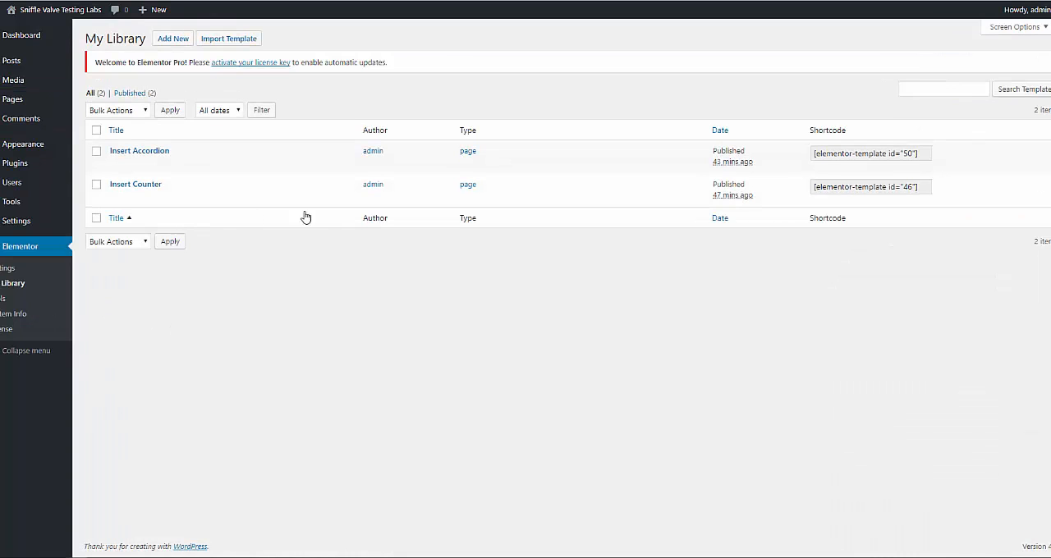
left_click(846, 189)
key("ctrl+c")
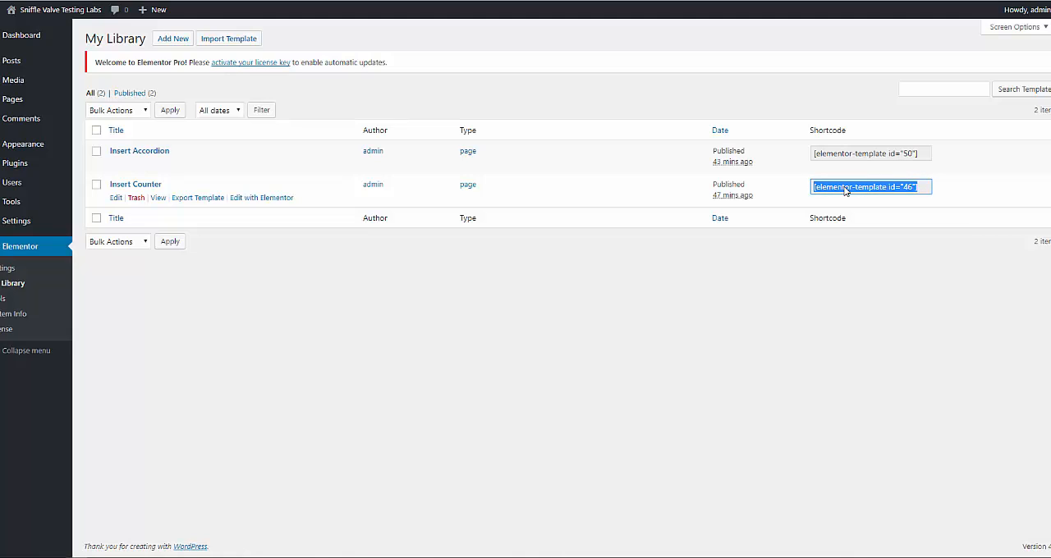
- Edit the Text Flow page with Elementor, open its text block, and widen and heighten the text editing area
mouse_move(20, 105)
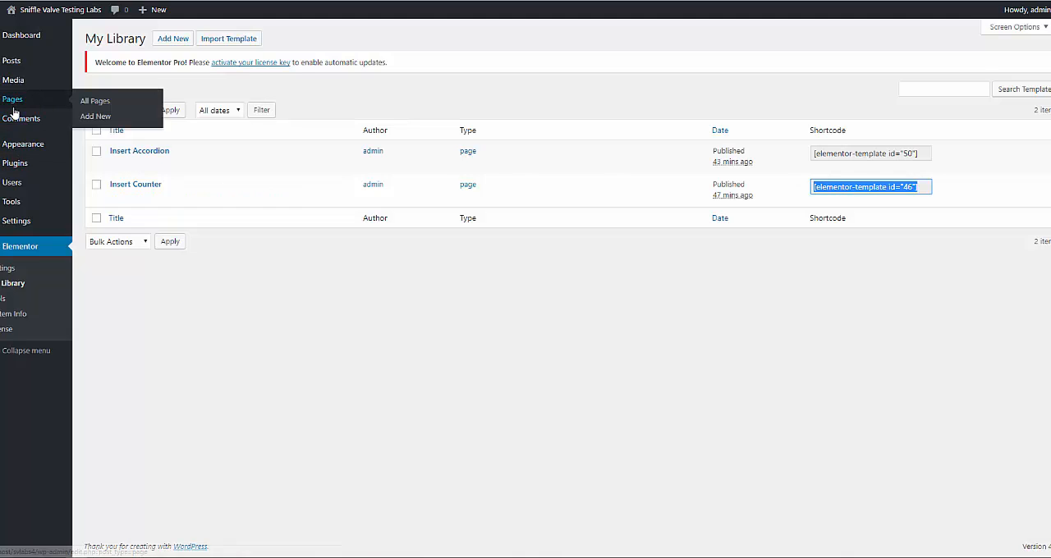
left_click(91, 102)
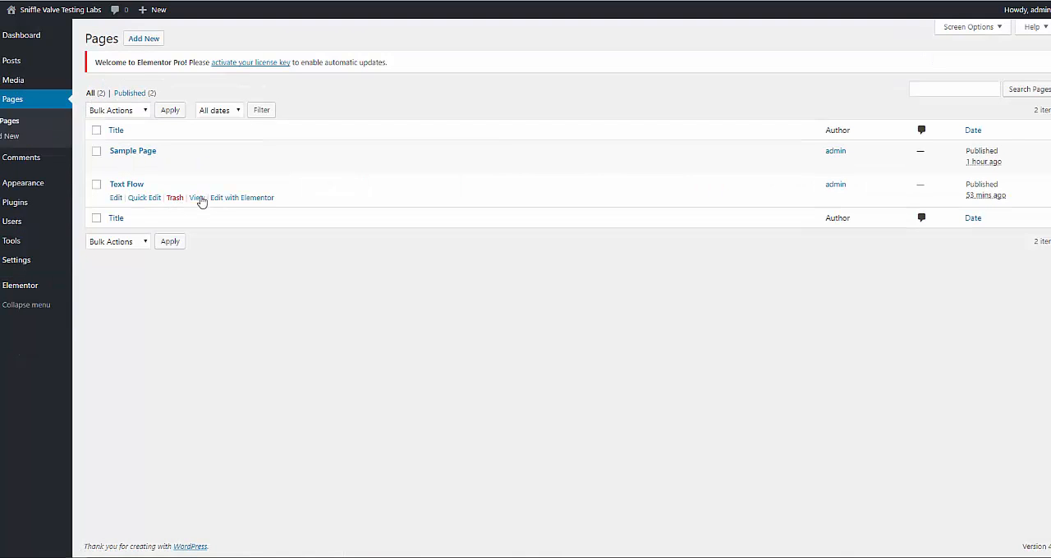
left_click(237, 198)
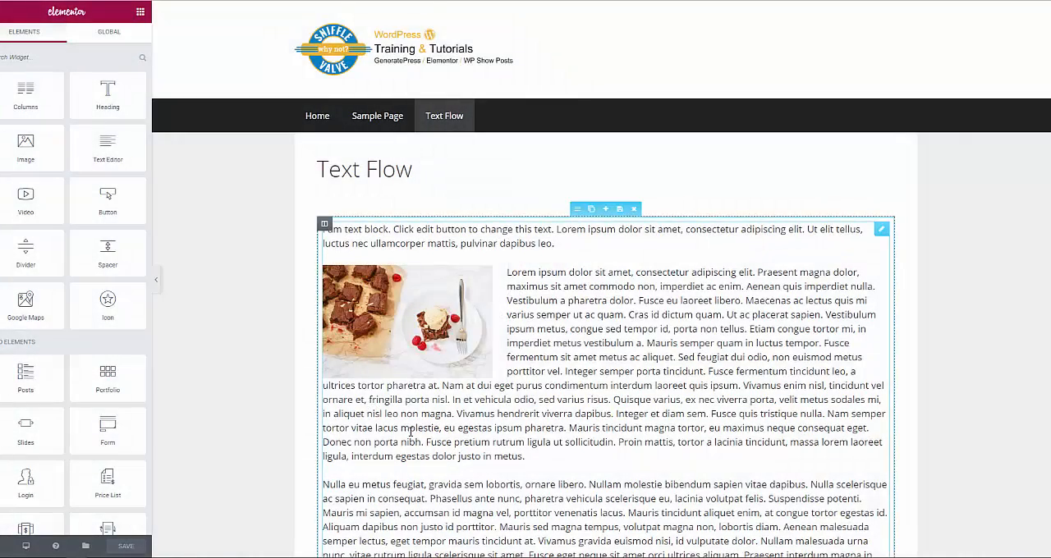
scroll(402, 436, "down", 2)
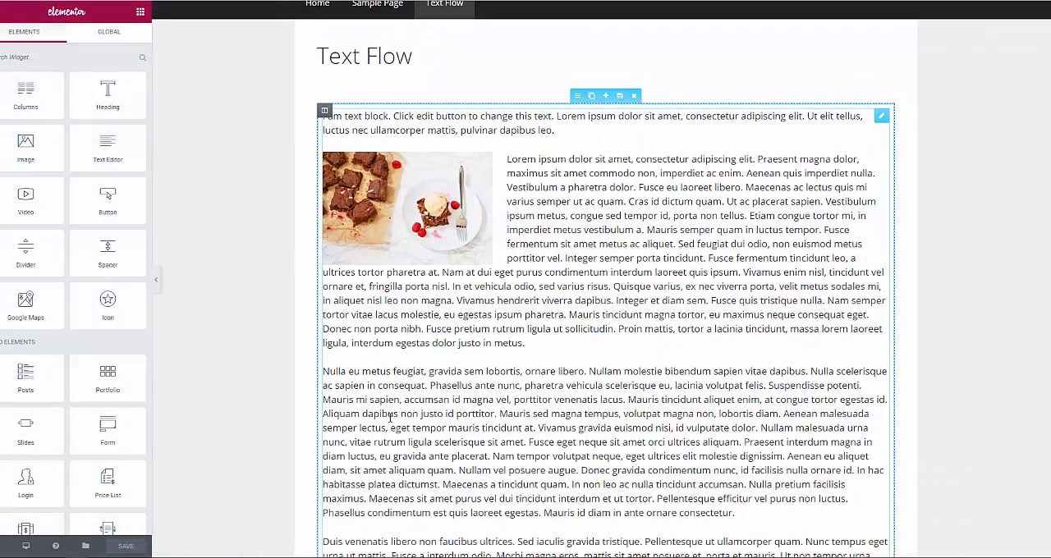
left_click(330, 385)
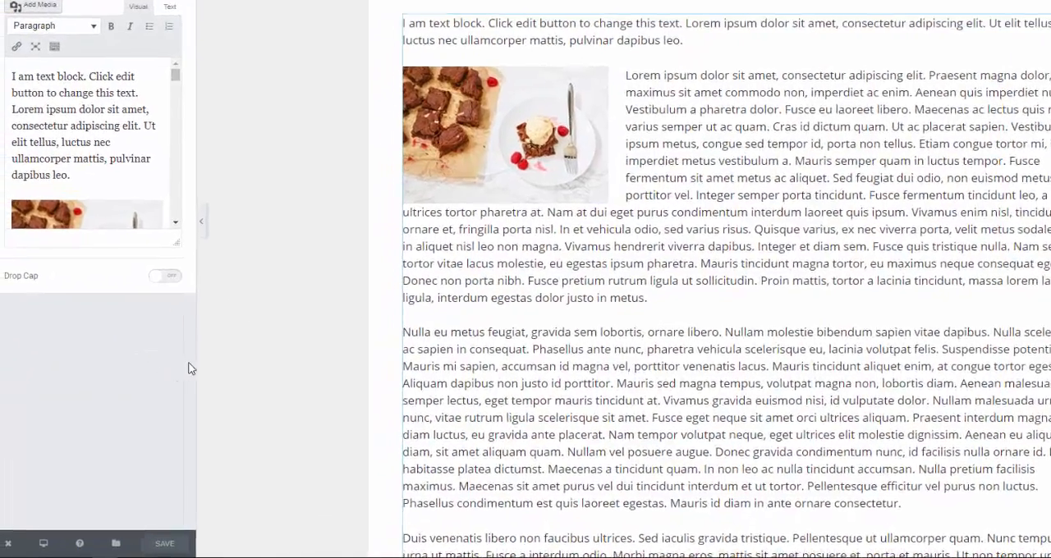
left_click_drag(197, 367, 506, 427)
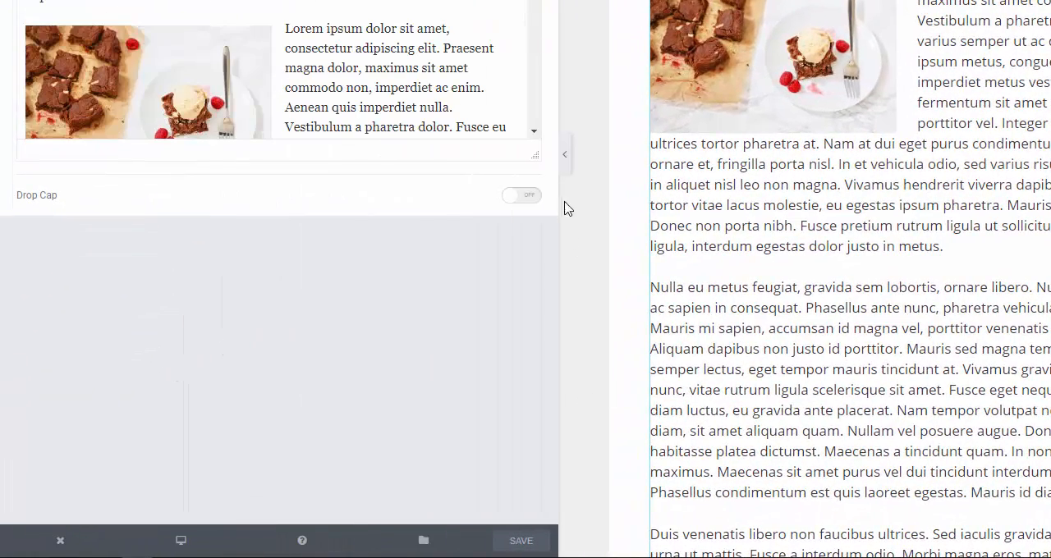
left_click_drag(535, 156, 517, 478)
- Paste the shortcode [elementor-template id="46"] directly before the paragraph starting "Nulla eu metus feugiat" and save the page
scroll(407, 411, "down", 1)
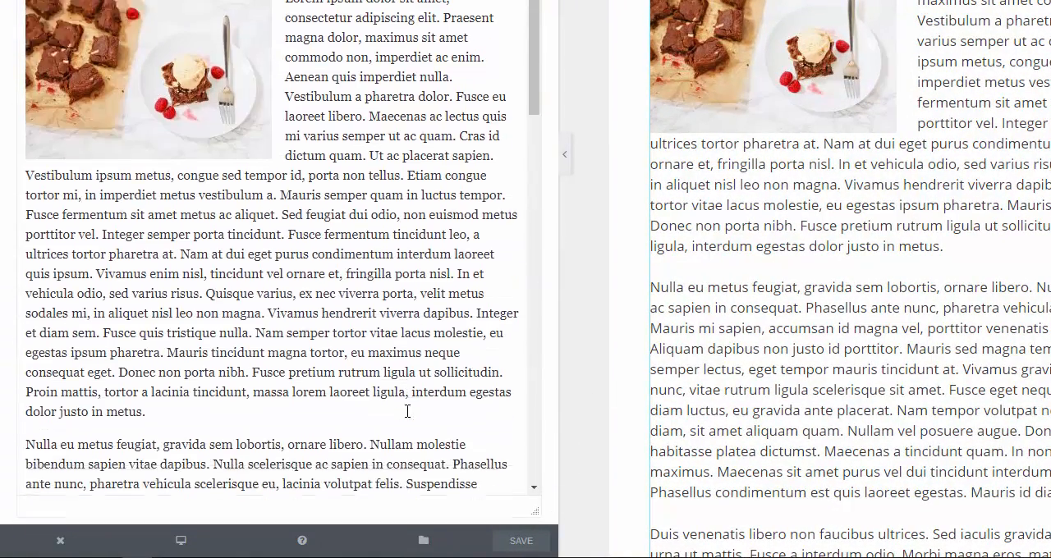
scroll(408, 411, "down", 3)
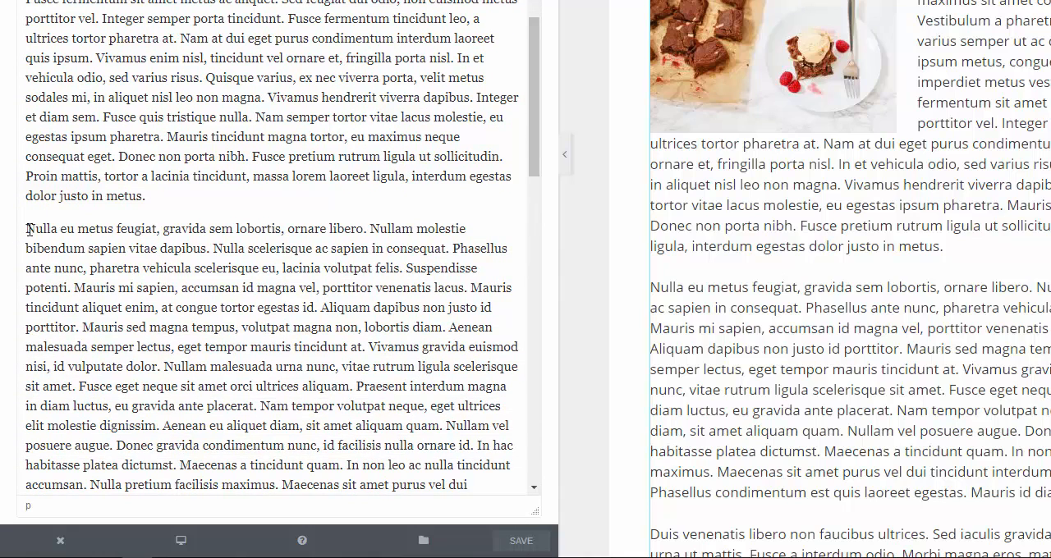
left_click(27, 229)
key("ctrl+v")
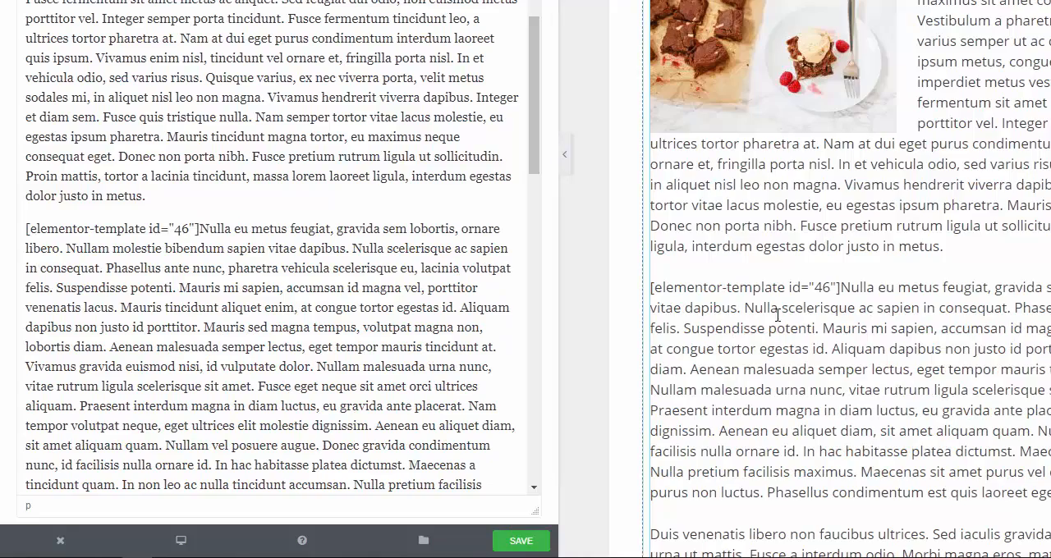
left_click(541, 541)
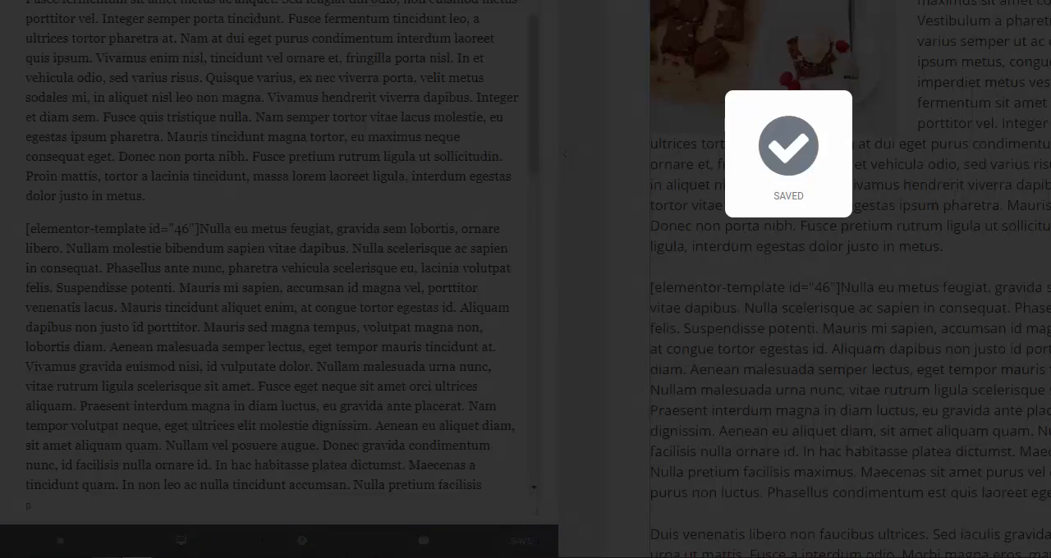
- Reload the published Text Flow page in Firefox and examine how the inserted counter sits between the paragraphs
mouse_move(106, 557)
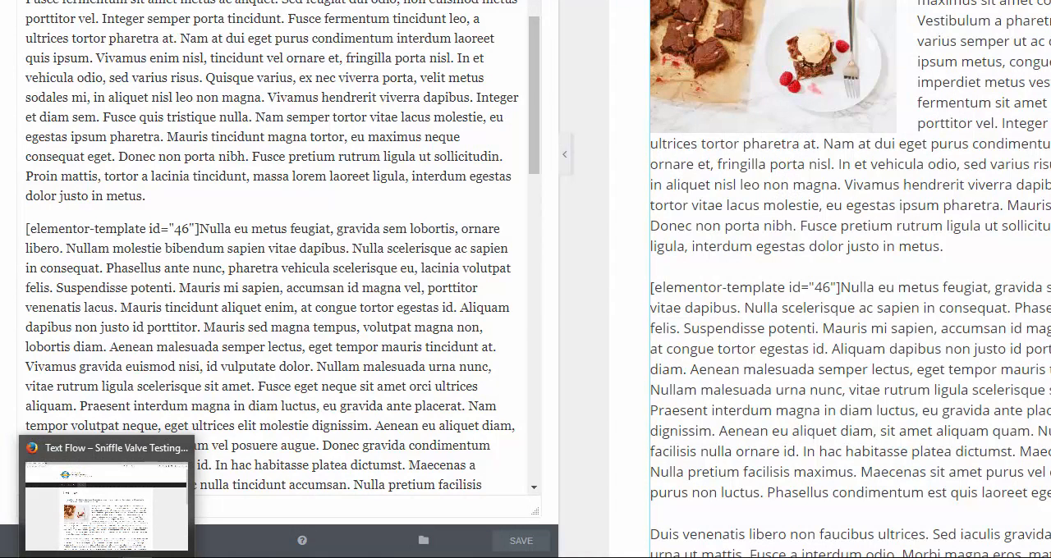
left_click(107, 505)
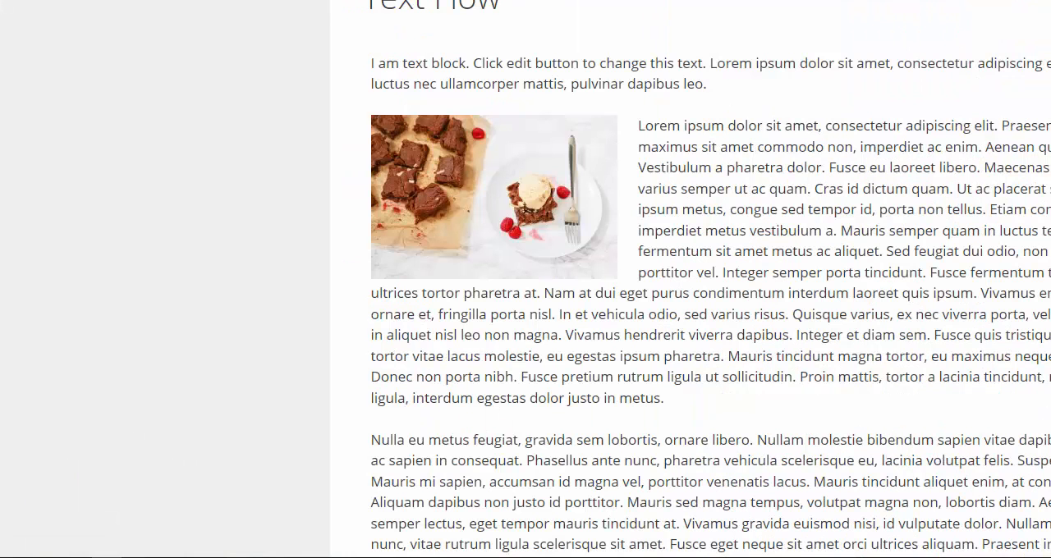
right_click(234, 261)
left_click(328, 277)
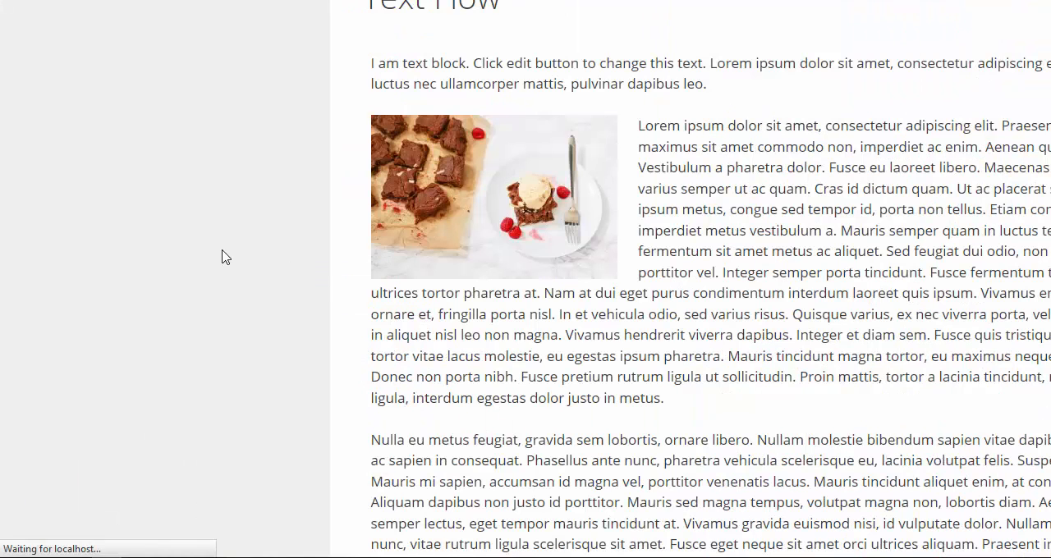
scroll(226, 259, "down", 5)
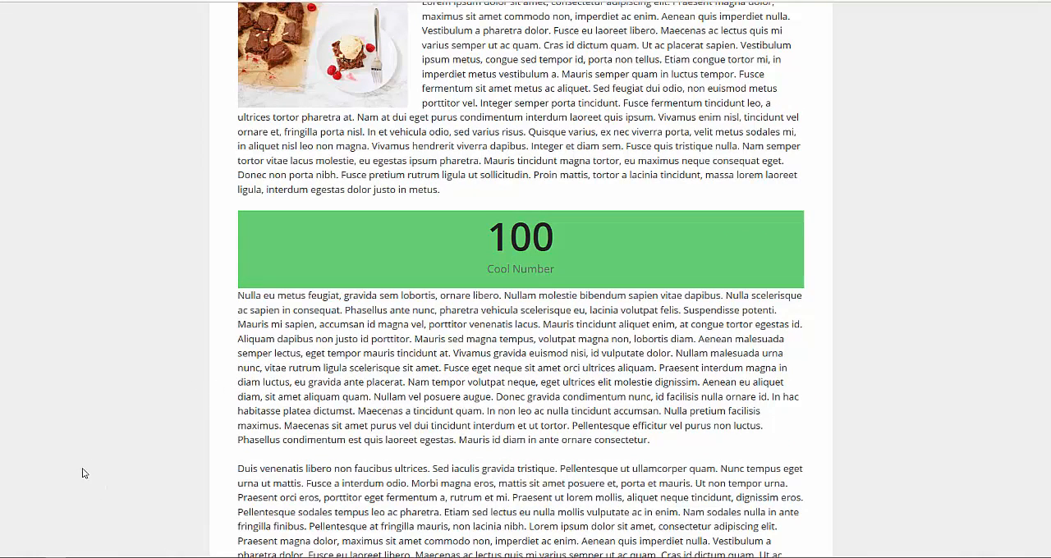
scroll(83, 474, "up", 5)
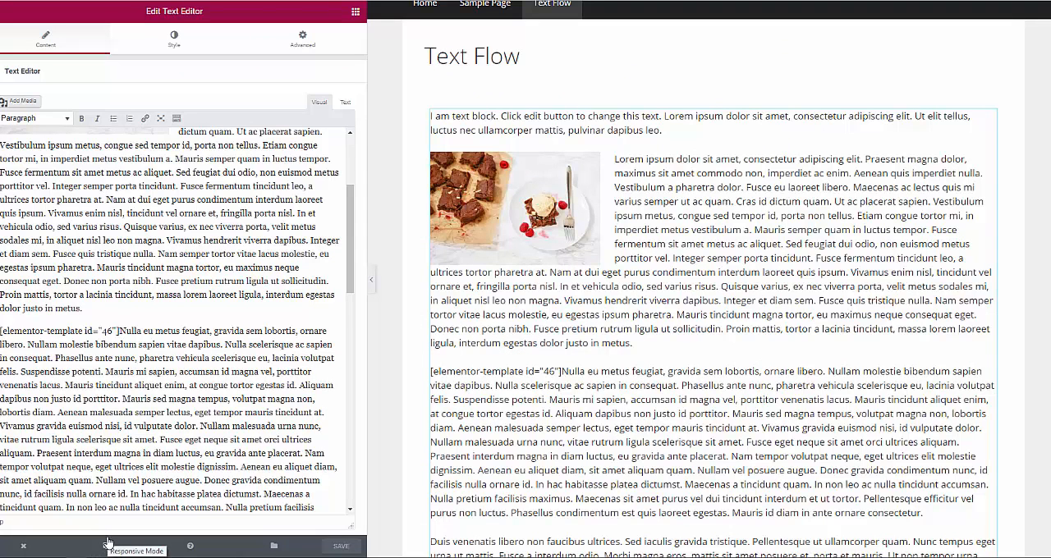
- Return to the dashboard and copy the Insert Accordion template's shortcode, [elementor-template id="50"], from the Elementor library
mouse_move(25, 546)
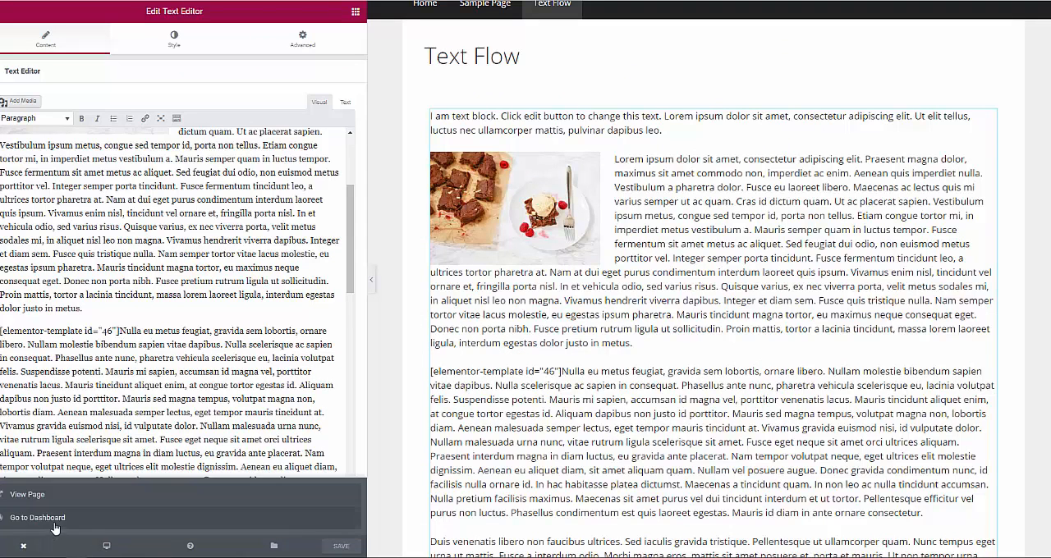
left_click(56, 520)
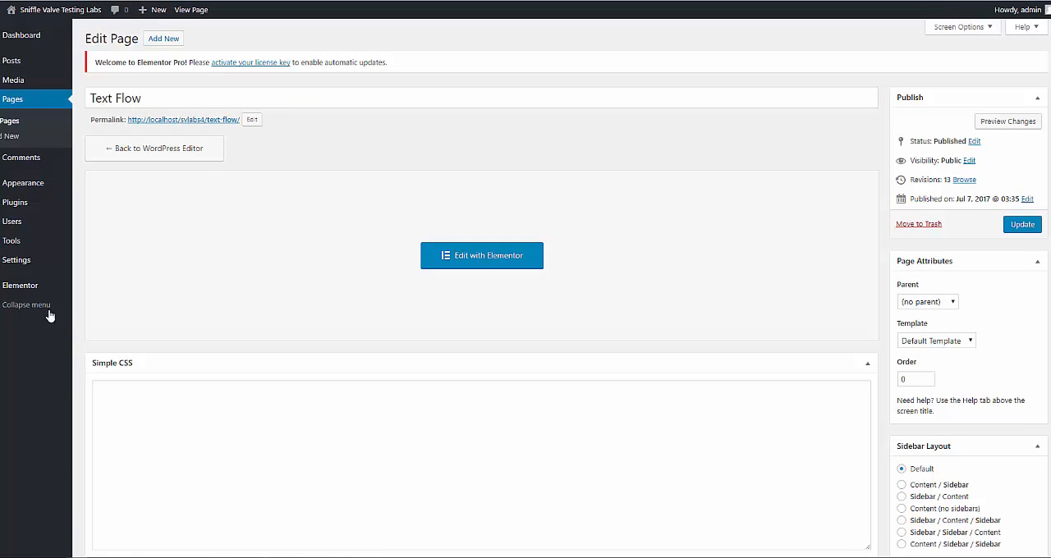
mouse_move(54, 289)
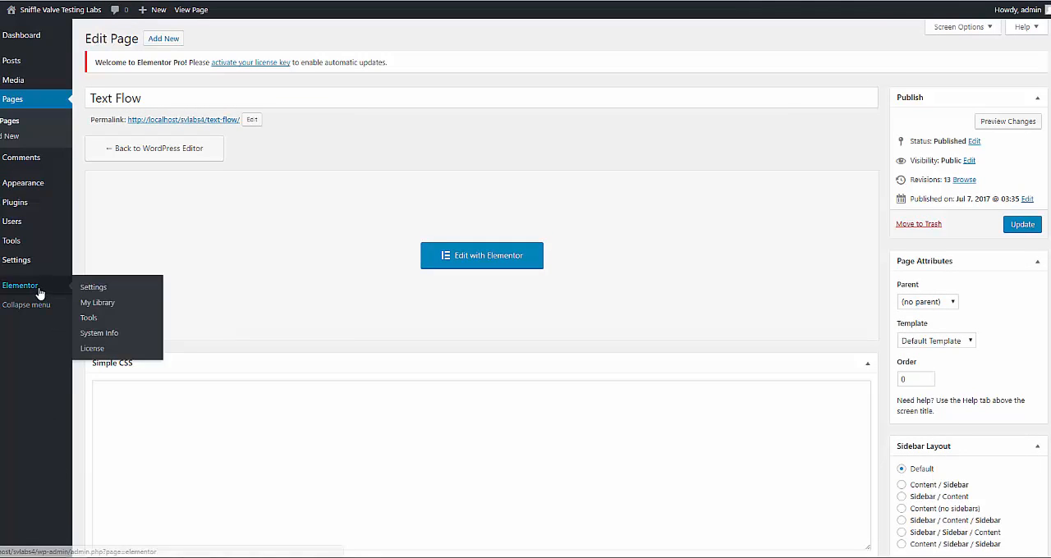
left_click(91, 308)
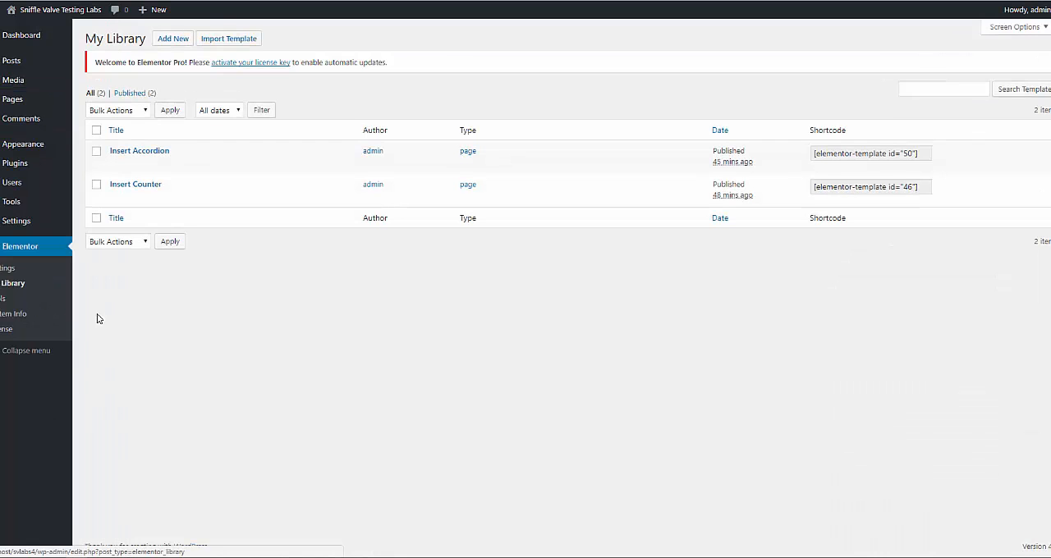
left_click(899, 162)
key("ctrl+c")
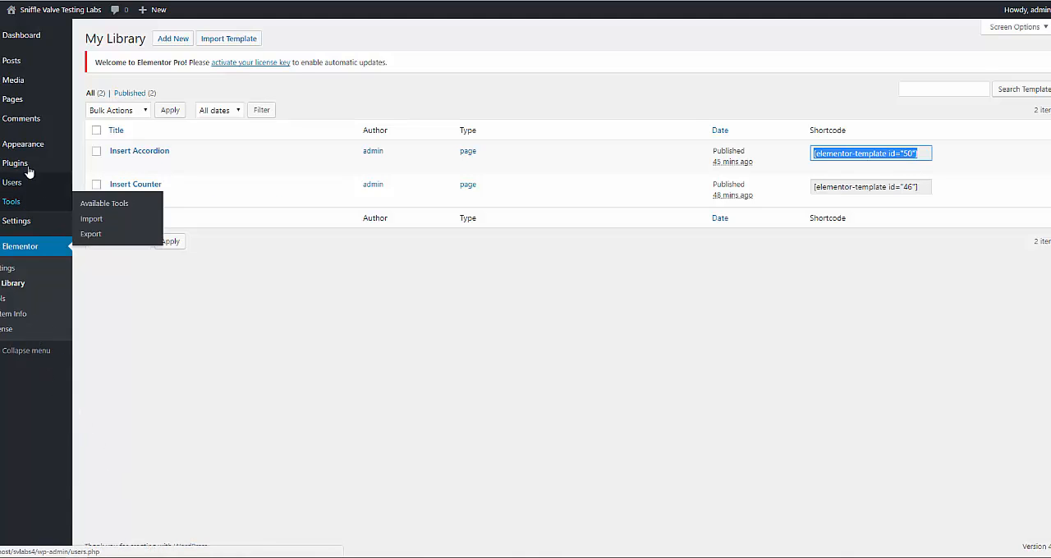
- Reopen the Text Flow page in Elementor, open its text block for editing, and enlarge the text editing area in width and height
left_click(12, 102)
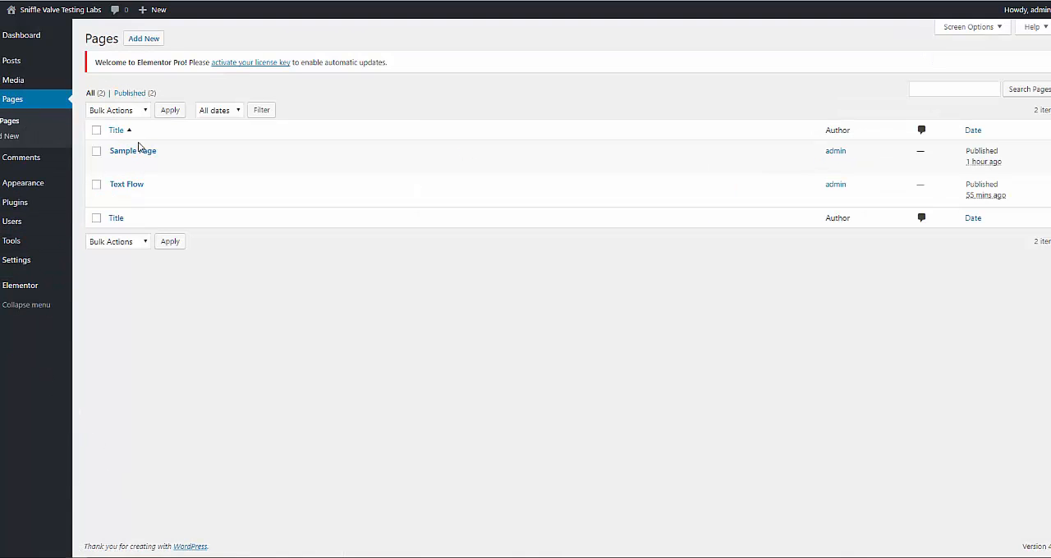
left_click(251, 199)
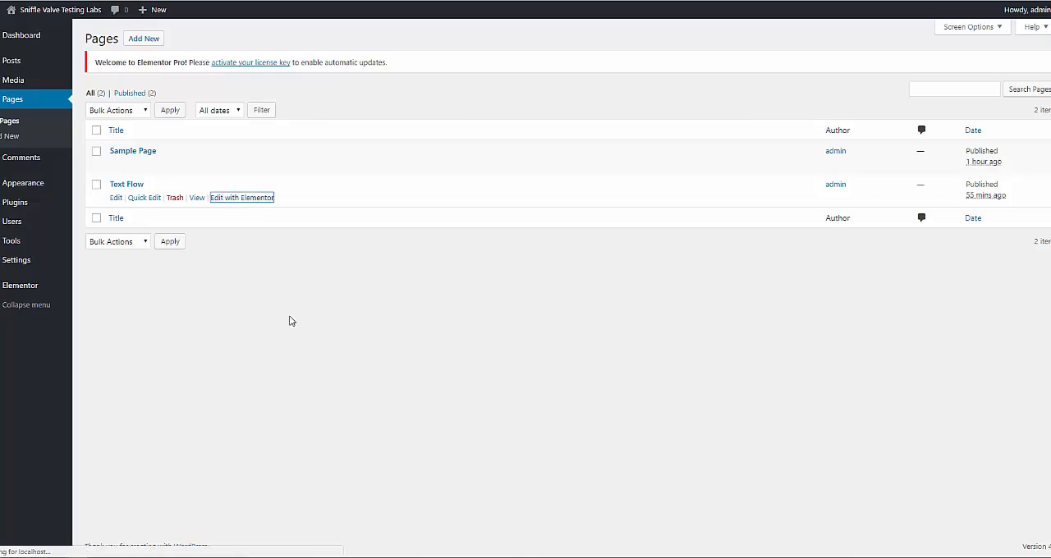
scroll(564, 351, "down", 3)
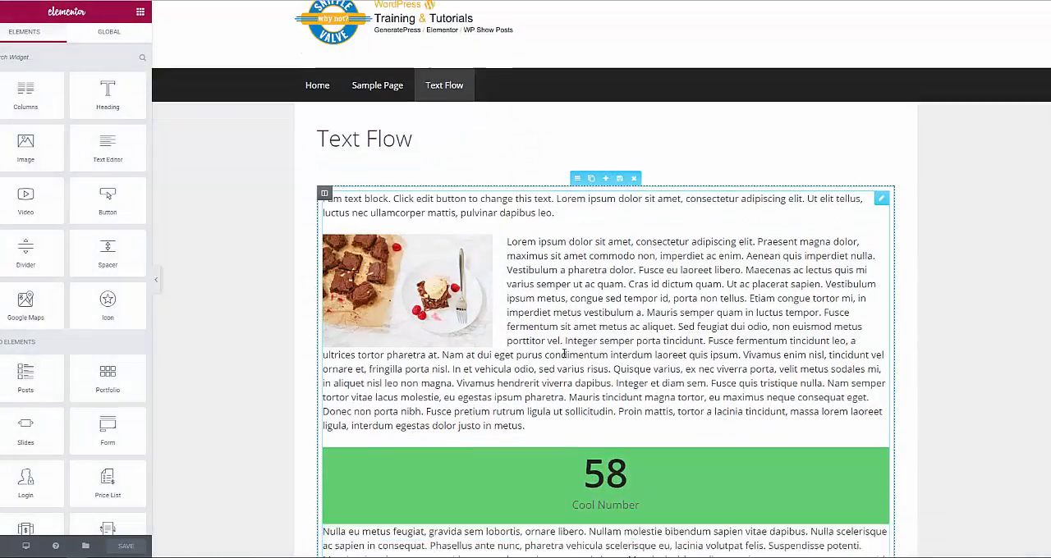
scroll(564, 351, "down", 2)
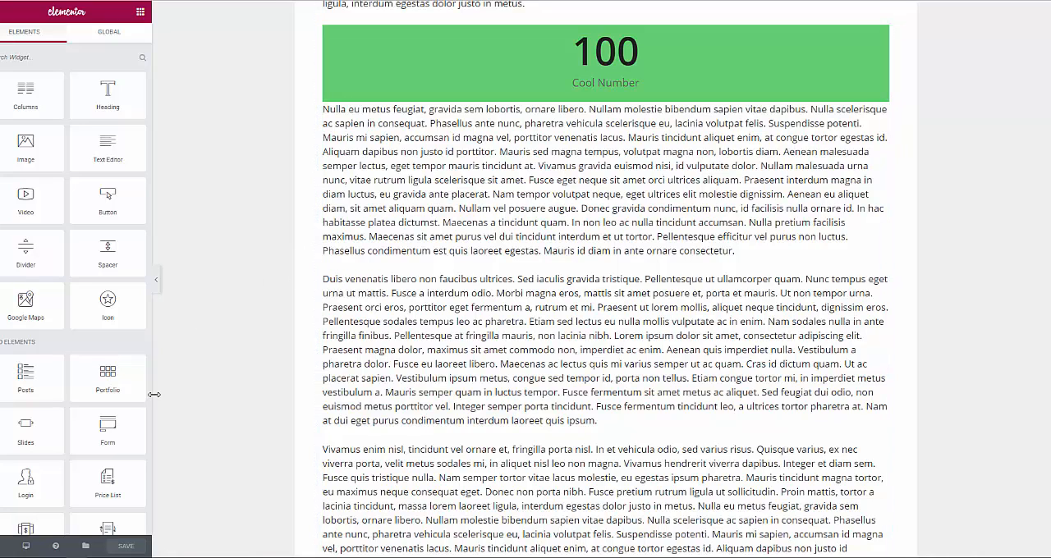
left_click(487, 420)
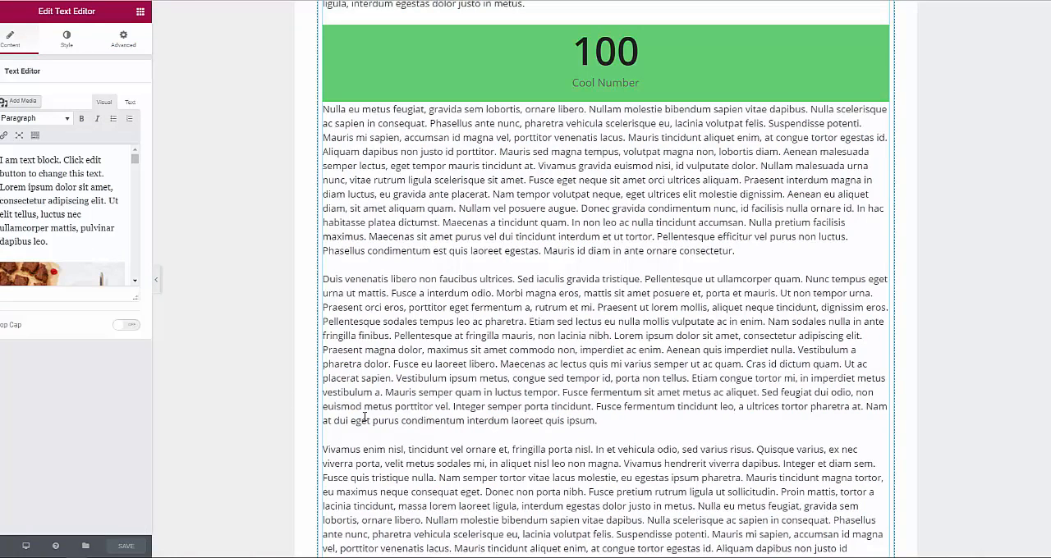
left_click_drag(153, 388, 367, 392)
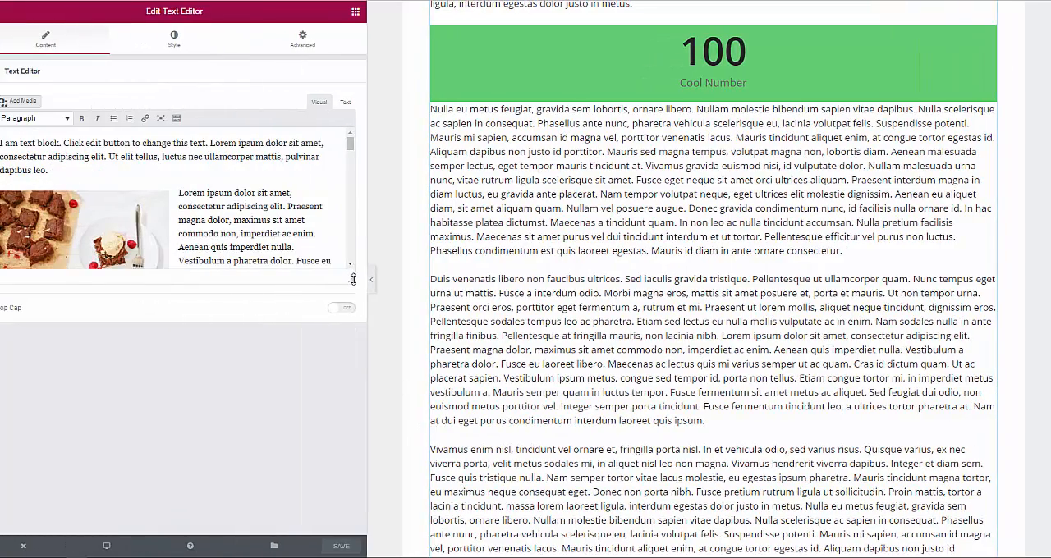
left_click_drag(353, 279, 353, 524)
scroll(207, 398, "down", 5)
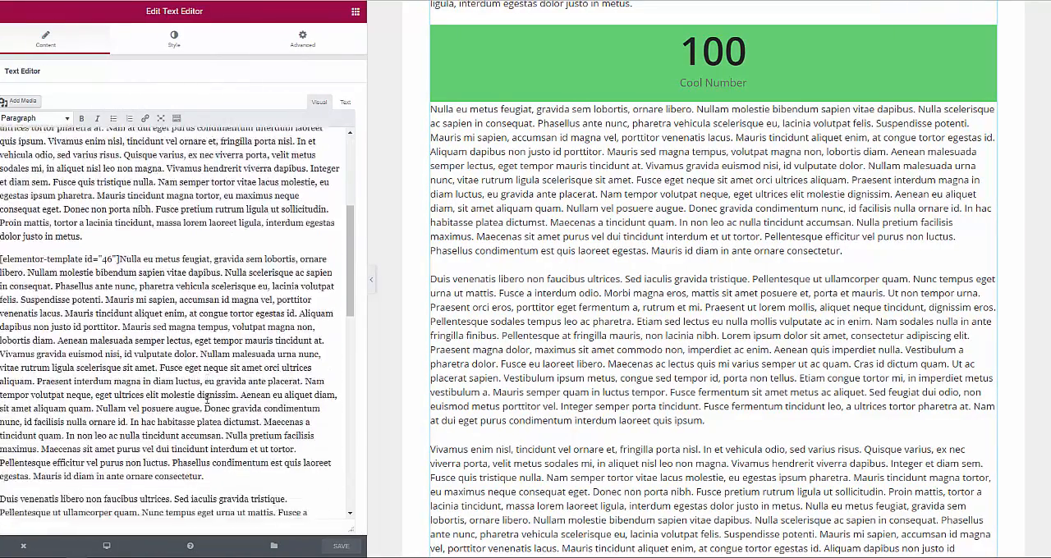
- Paste the shortcode [elementor-template id="50"] directly before the paragraph starting "Duis venenatis libero", save the page and return to the dashboard
scroll(207, 398, "down", 2)
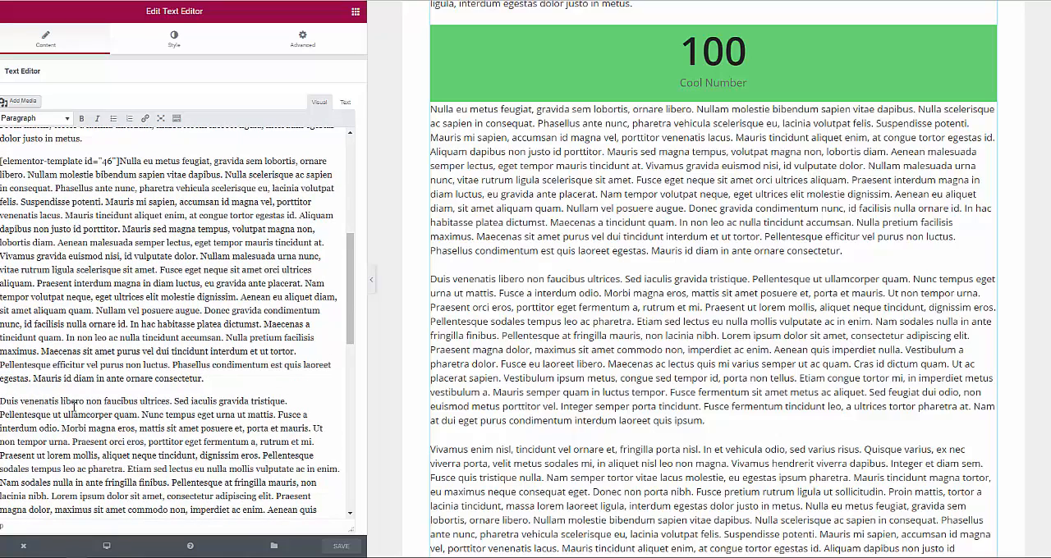
key("ctrl+v")
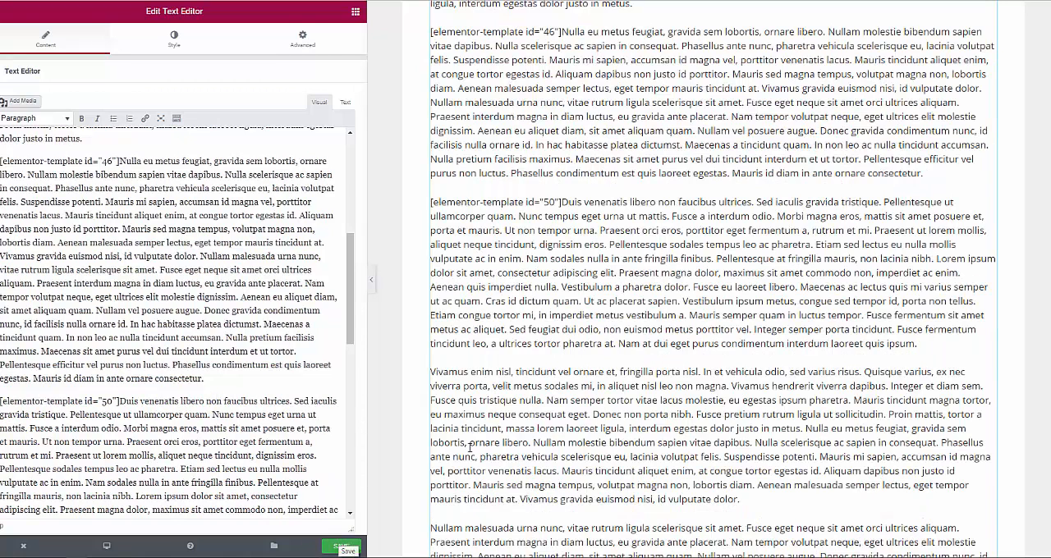
left_click(344, 547)
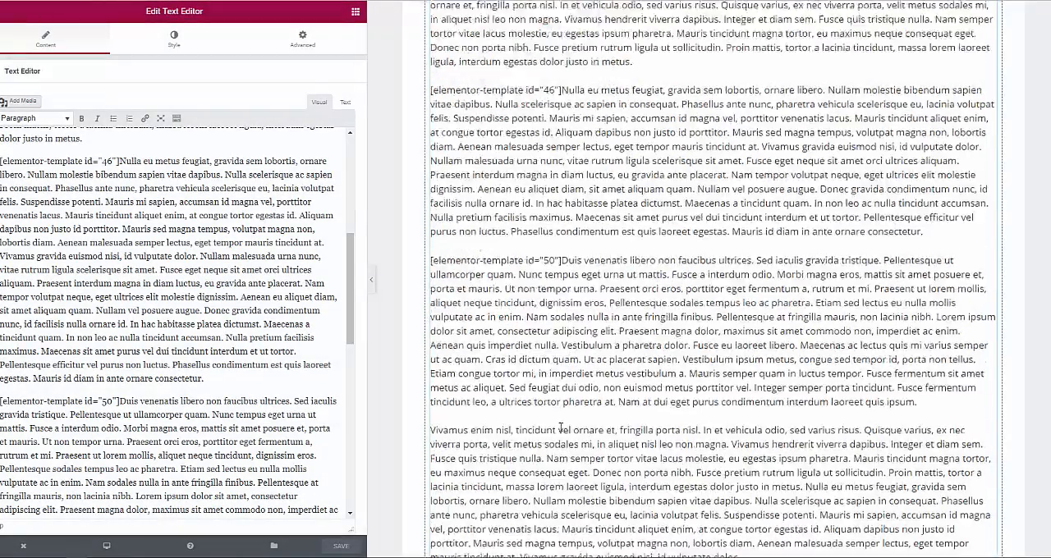
scroll(559, 426, "up", 3)
scroll(561, 421, "down", 1)
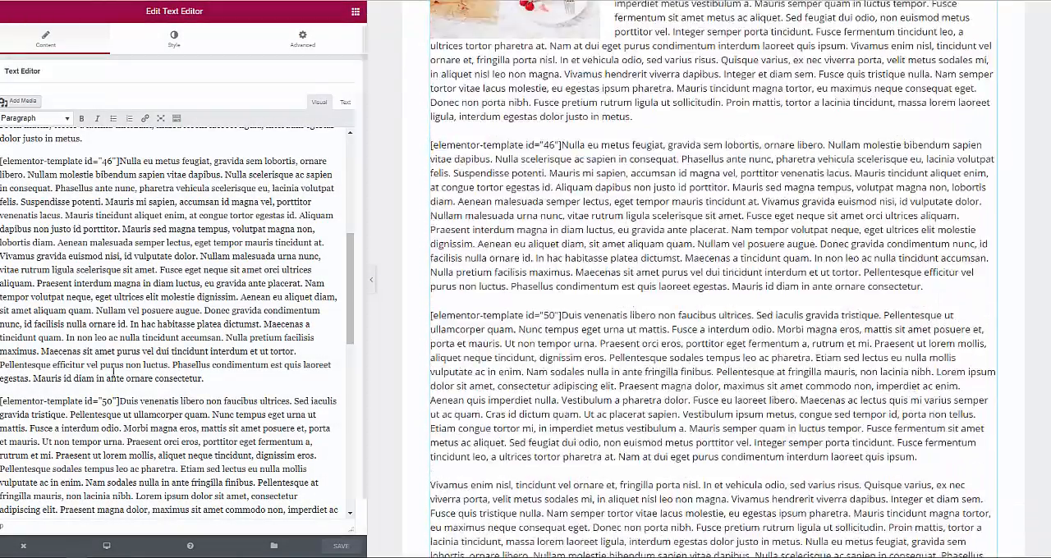
left_click(25, 548)
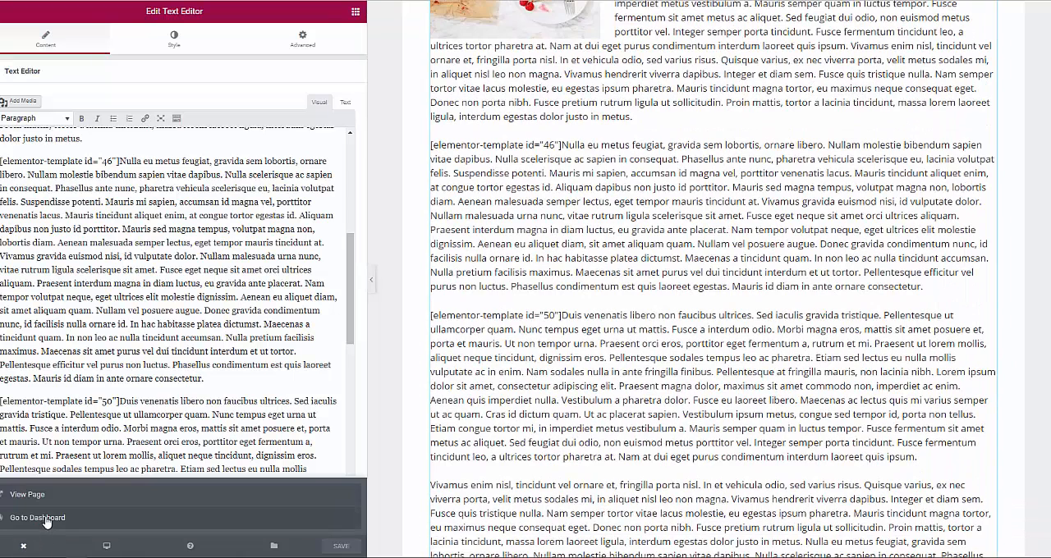
left_click(46, 519)
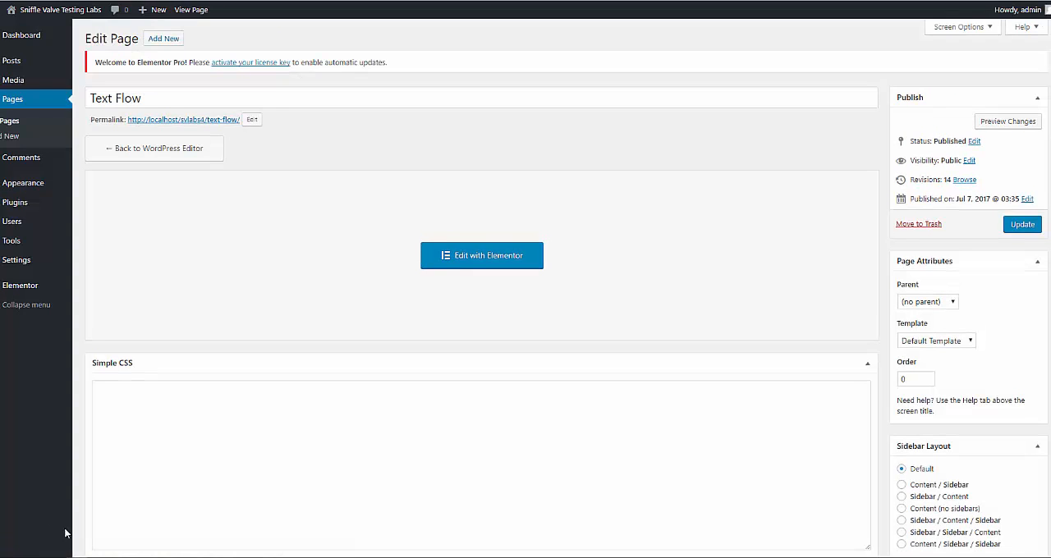
- Reload the published Text Flow page in Firefox and expand Accordion #2, #3 and #4 to examine the inserted accordion between the paragraphs
mouse_move(41, 556)
left_click(50, 517)
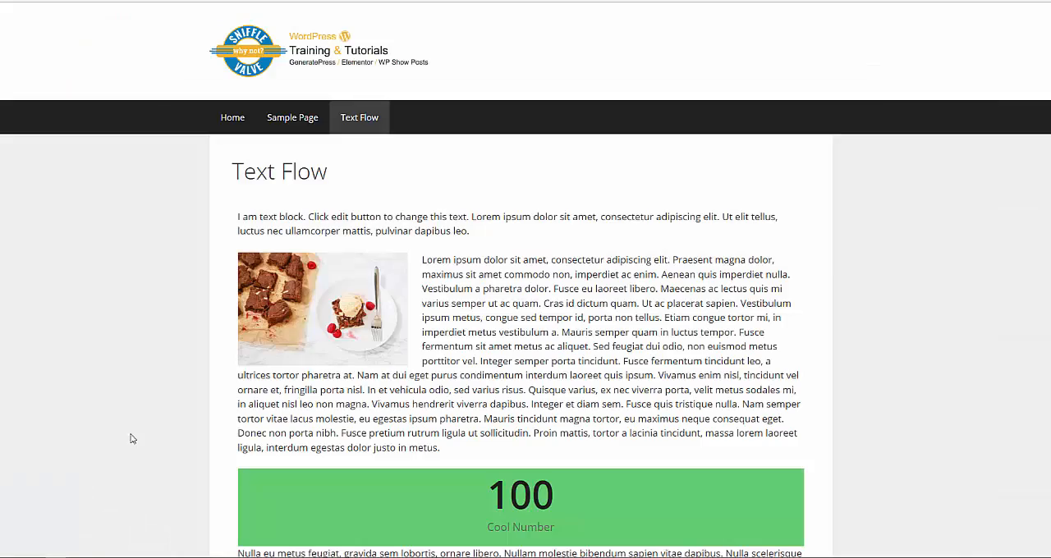
right_click(121, 391)
left_click(194, 407)
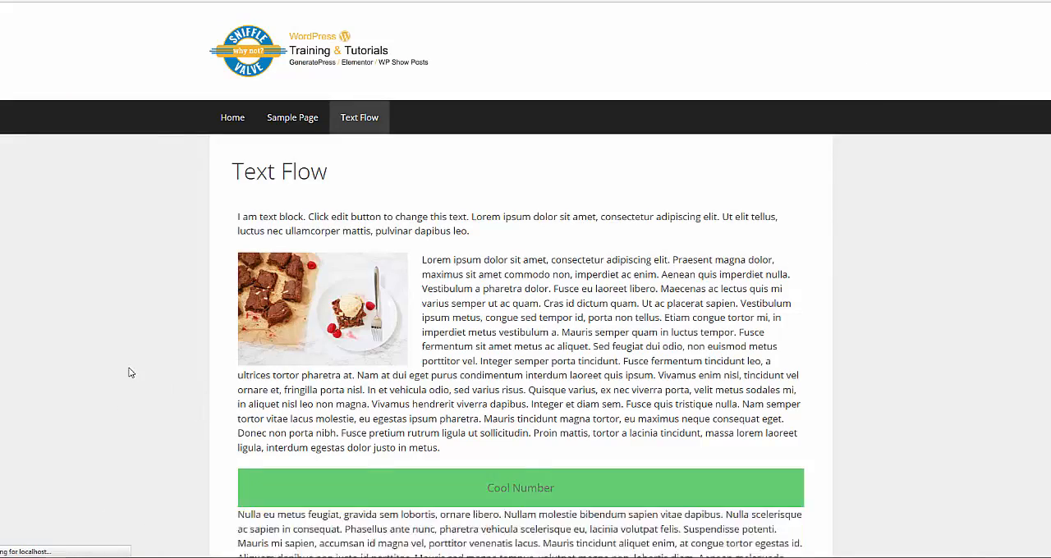
scroll(127, 362, "down", 5)
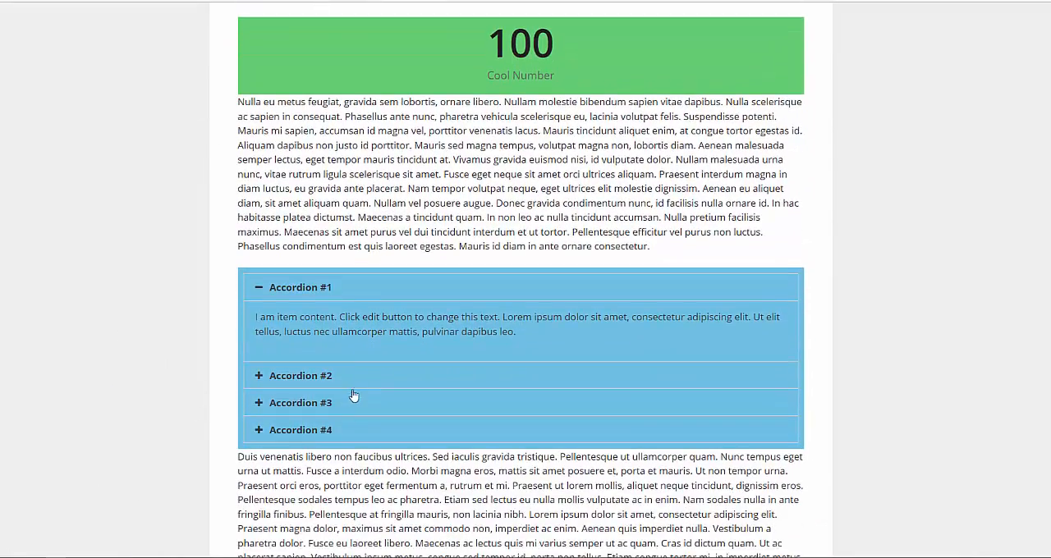
left_click(355, 370)
left_click(347, 403)
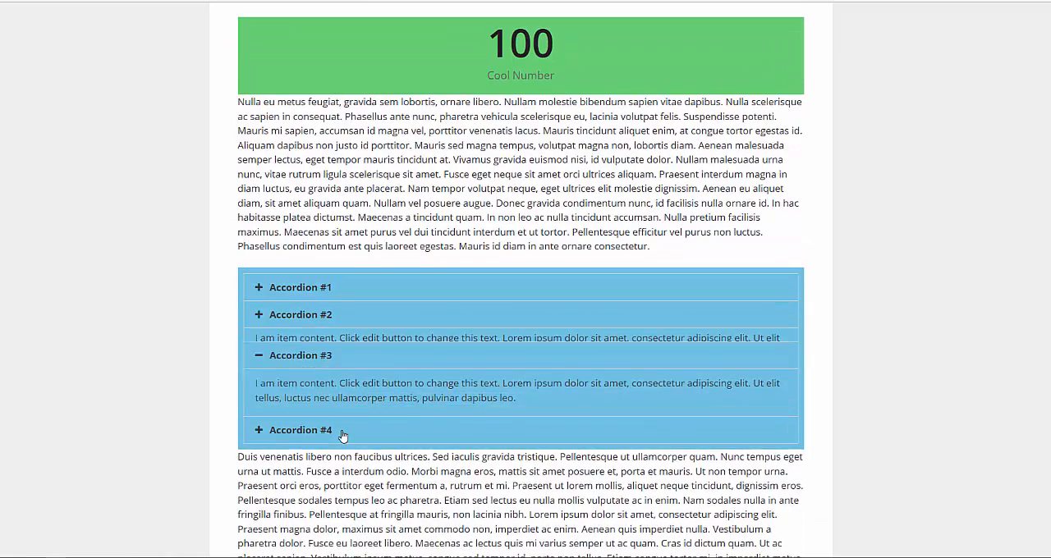
left_click(345, 432)
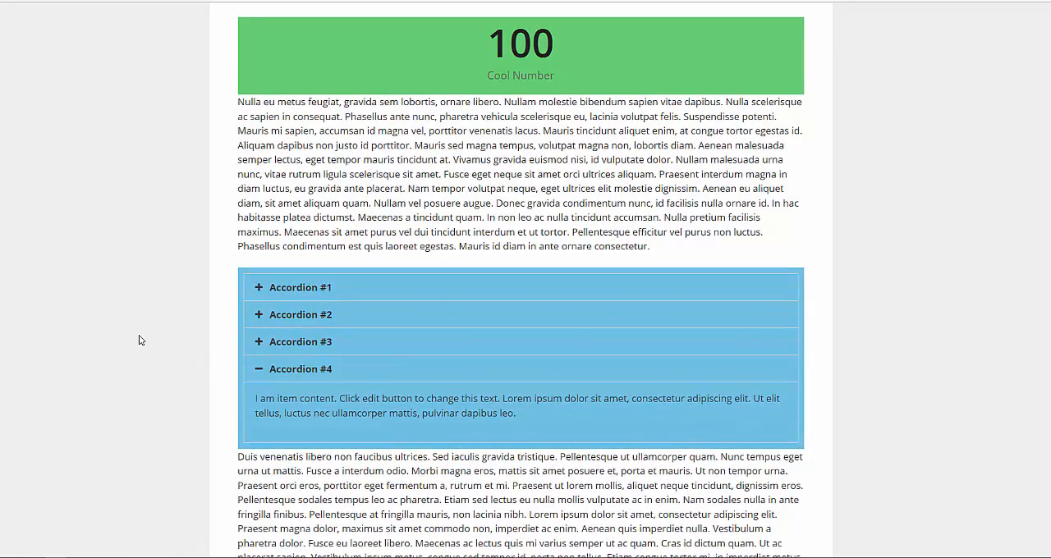
scroll(139, 339, "down", 5)
scroll(139, 340, "up", 3)
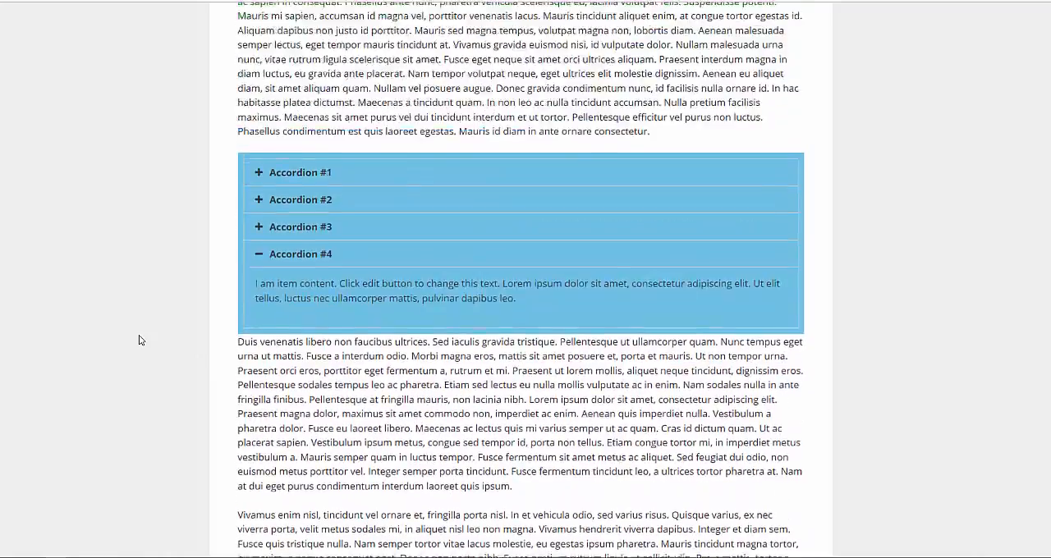
scroll(139, 340, "up", 8)
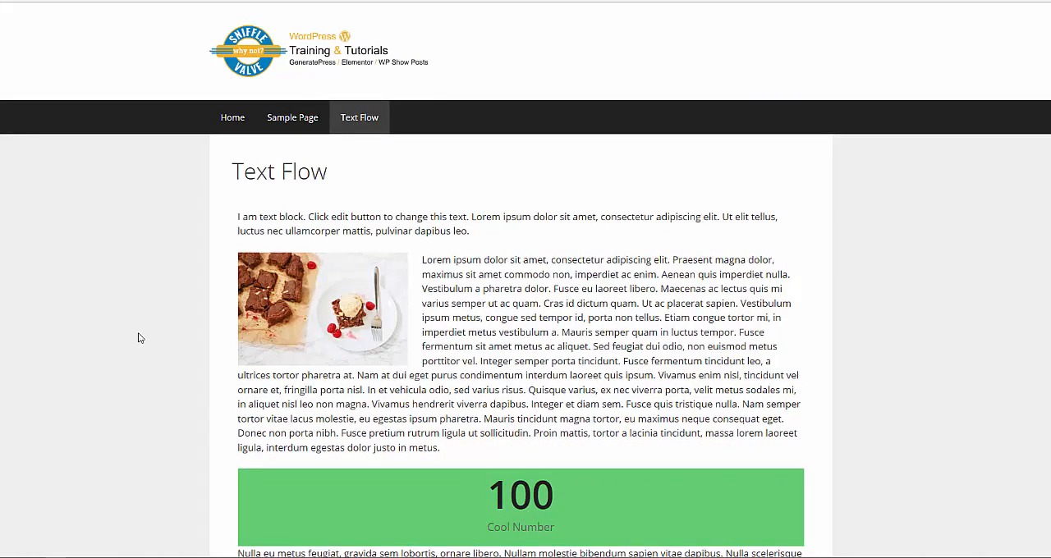
- Return to the WordPress dashboard and open the Simple CSS plugin's simple-css/css/codemirror.css file in the plugin editor
left_click(81, 557)
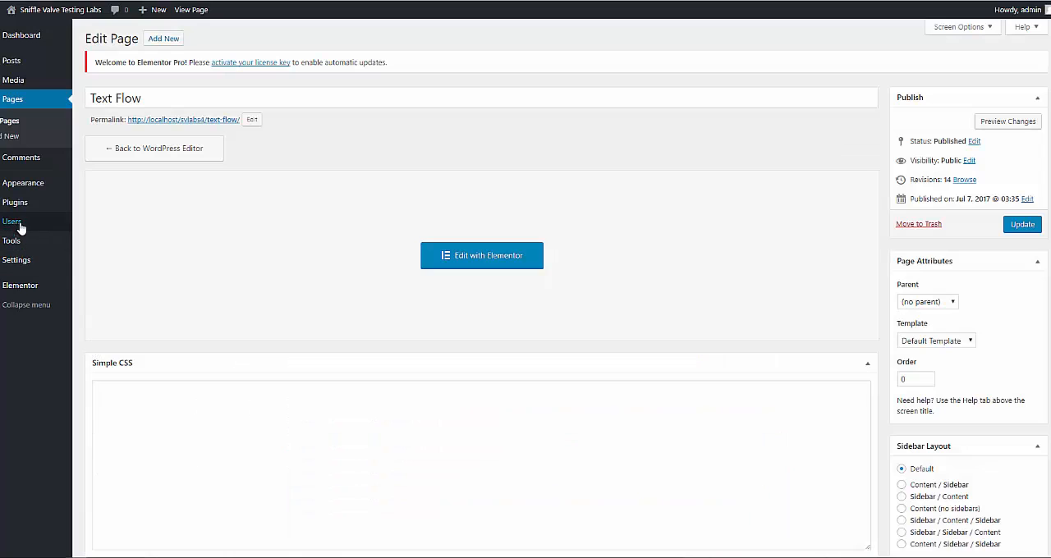
mouse_move(18, 205)
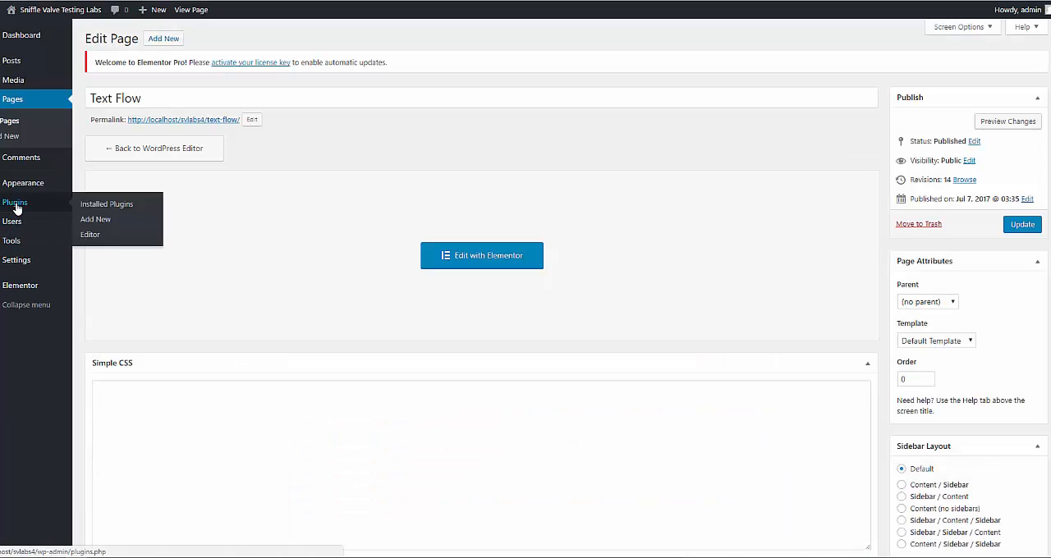
left_click(110, 205)
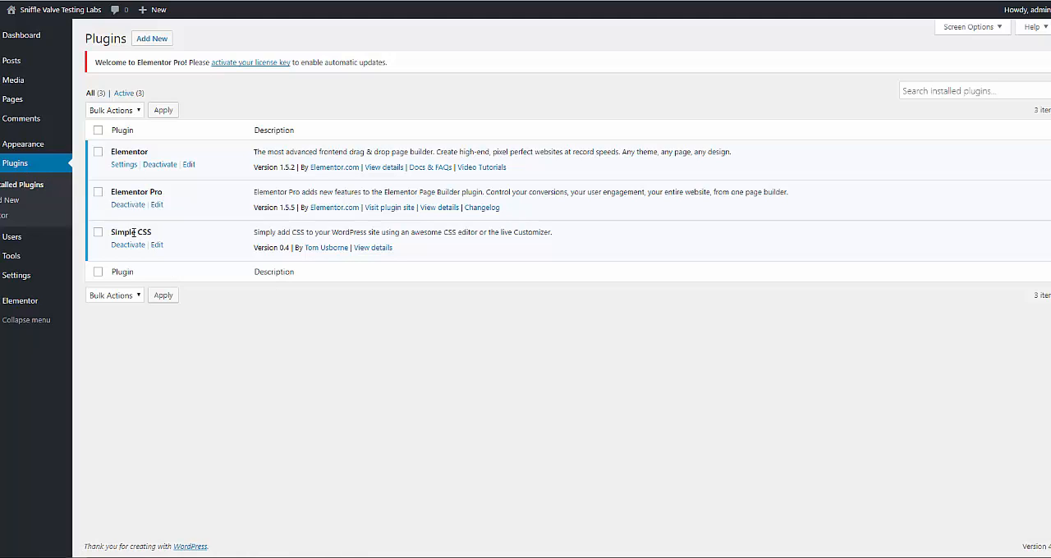
left_click(4, 217)
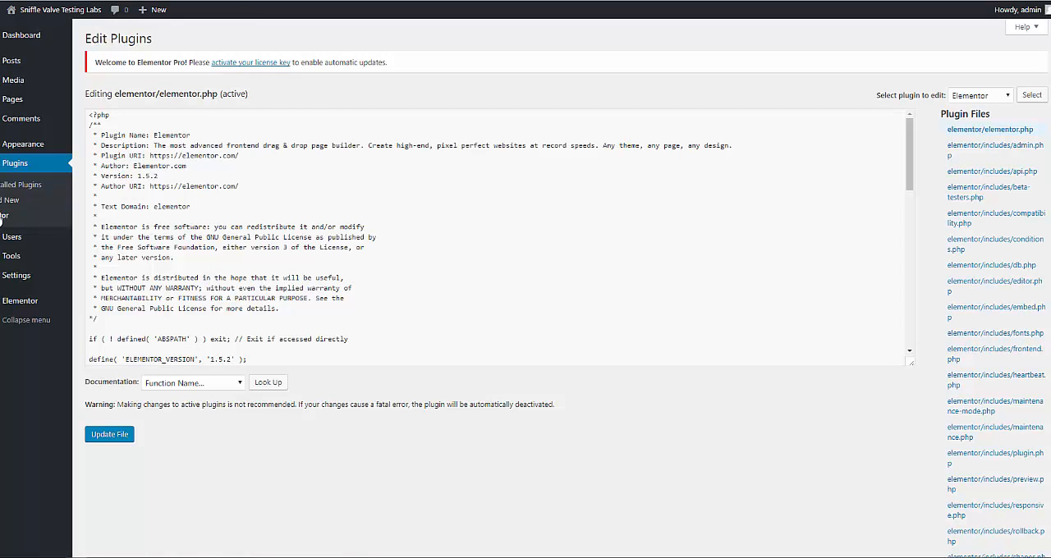
left_click(971, 98)
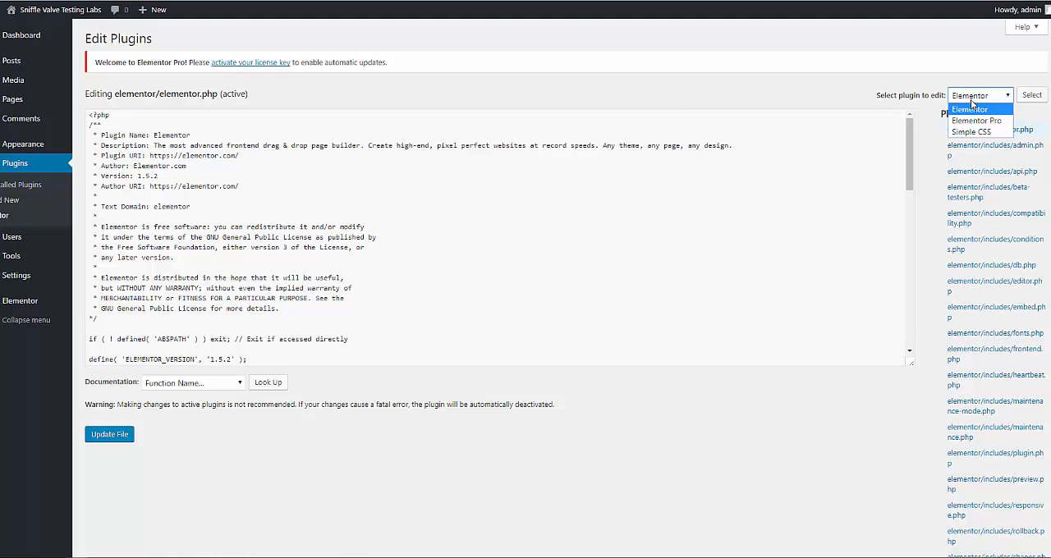
left_click(971, 131)
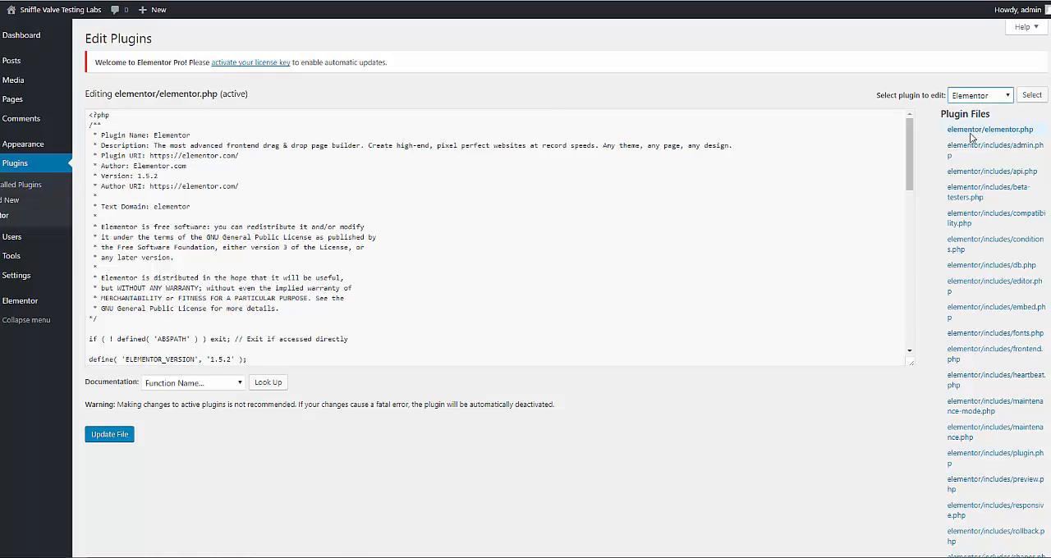
left_click(1028, 97)
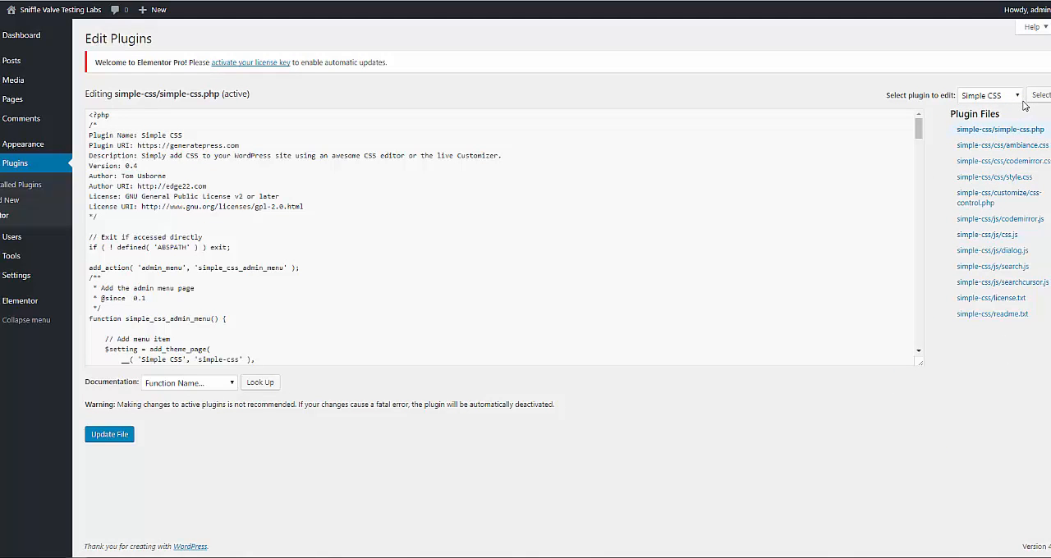
left_click(1012, 169)
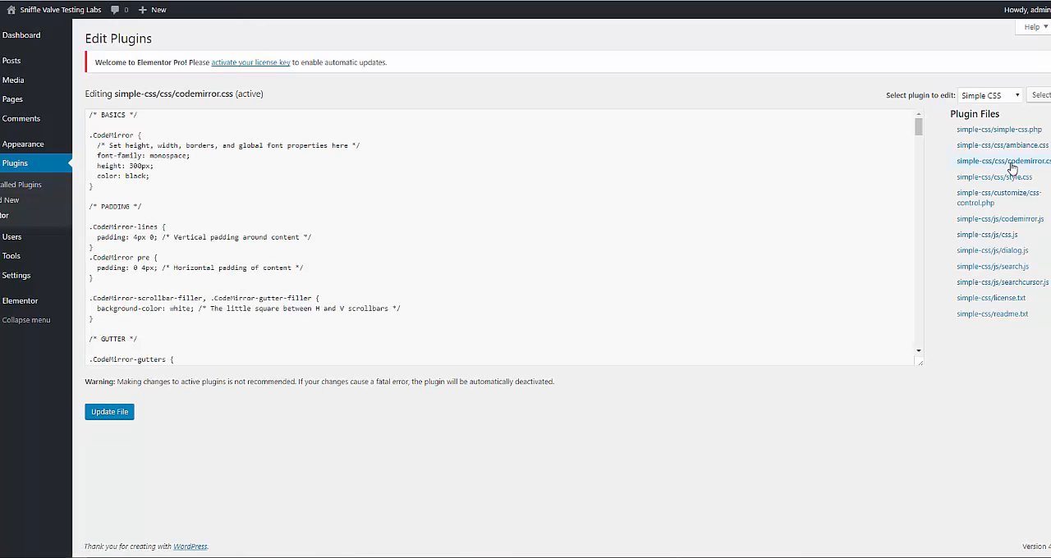
- Add font-size: 17px; after color: black; in the .CodeMirror rule and update the file
left_click(174, 176)
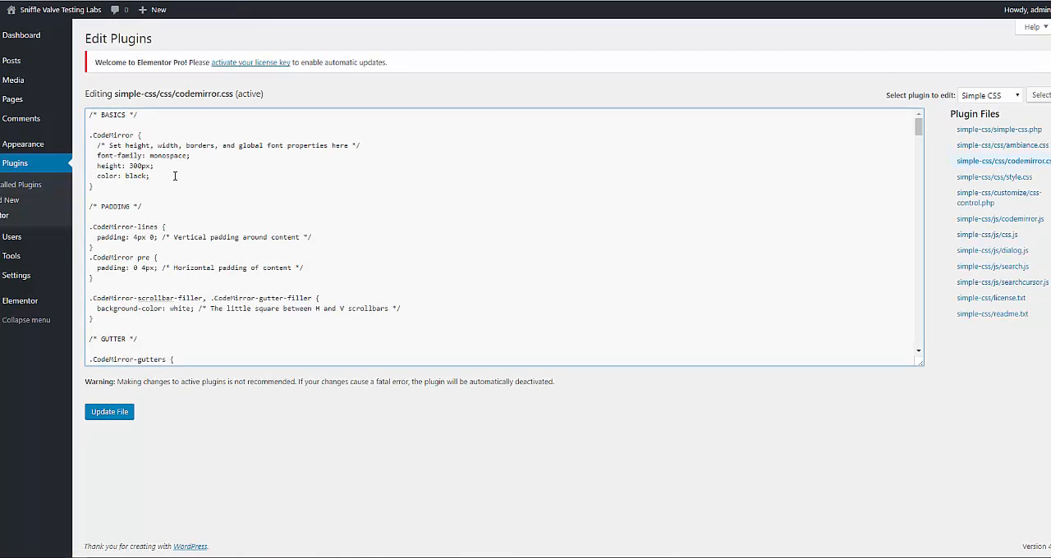
key("Return")
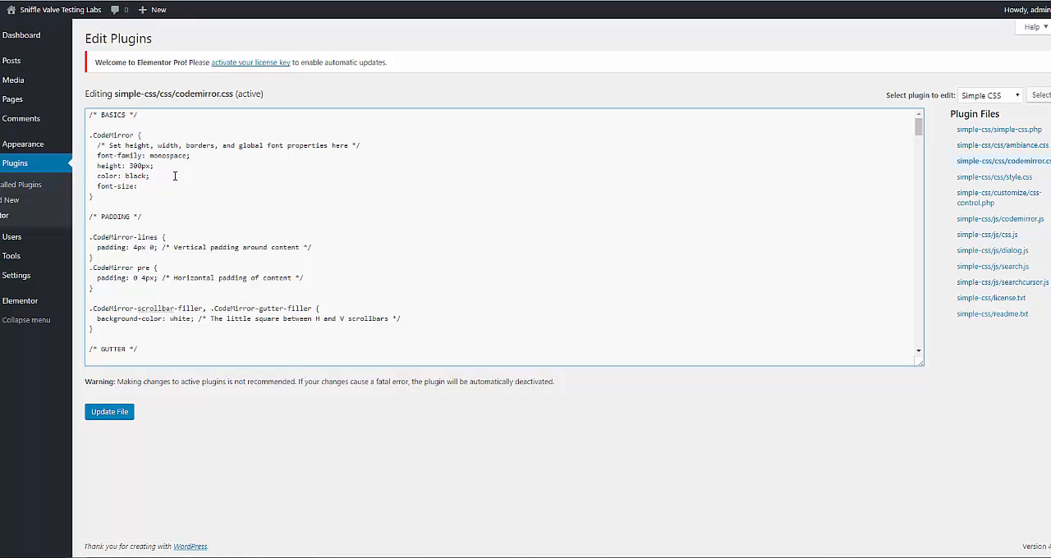
type("167")
key("BackSpace")
type("7px;")
left_click(109, 412)
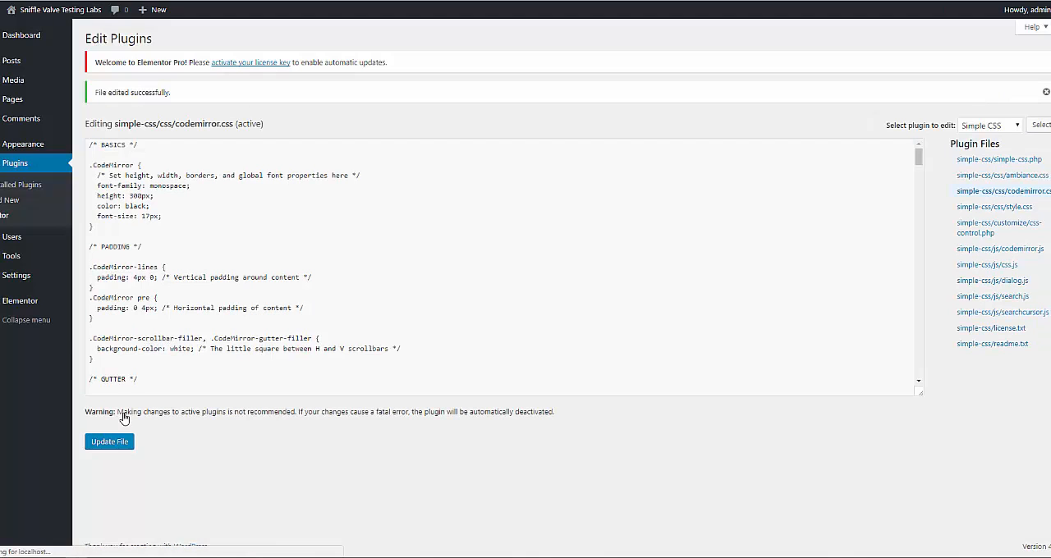
- Paste and save Simple CSS rules #my-counter-left (float: left) and #my-accordion-right (float: right), each with position: relative, width: 50%, margin-top: 7px, margin-right: 15px
mouse_move(38, 144)
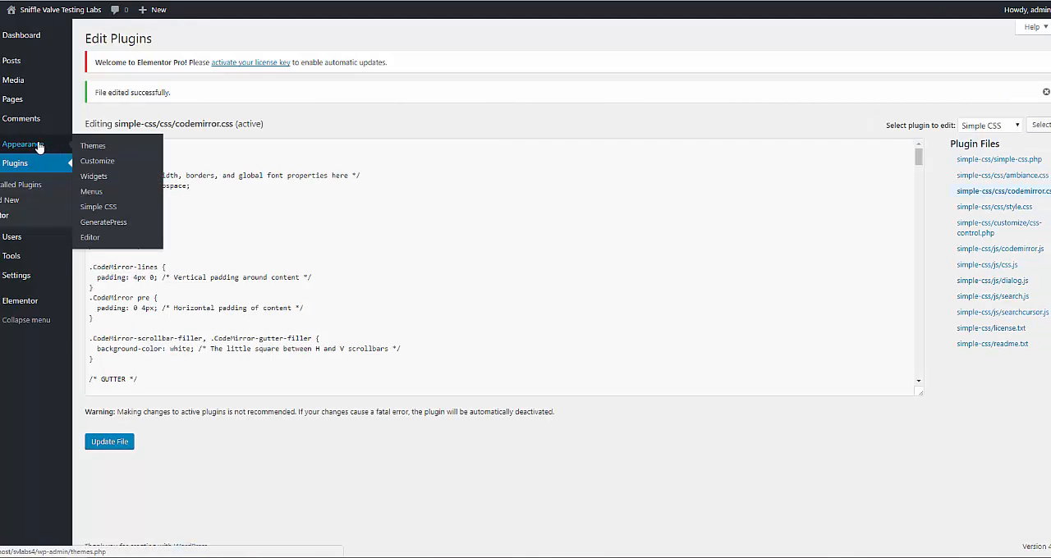
left_click(100, 206)
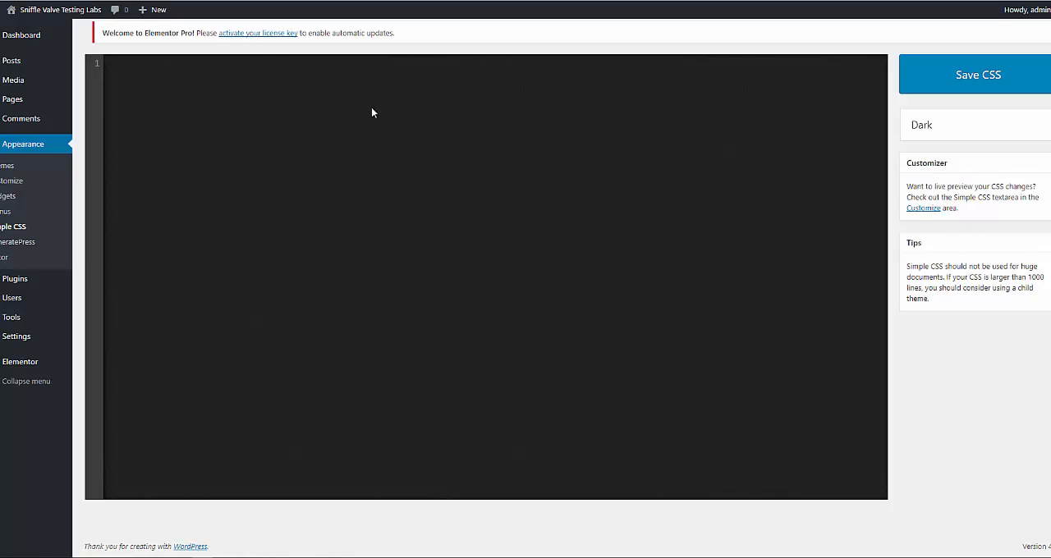
left_click(177, 68)
type("#my-counter-left {     position: relative;     width: 50%;     float: left;     margin-top: 7px;     margin-right: 15px; }  #my-accordion-right {     position: relative;     width: 50%;     float: right;     margin-top: 7px;     margin-right: 15px; }")
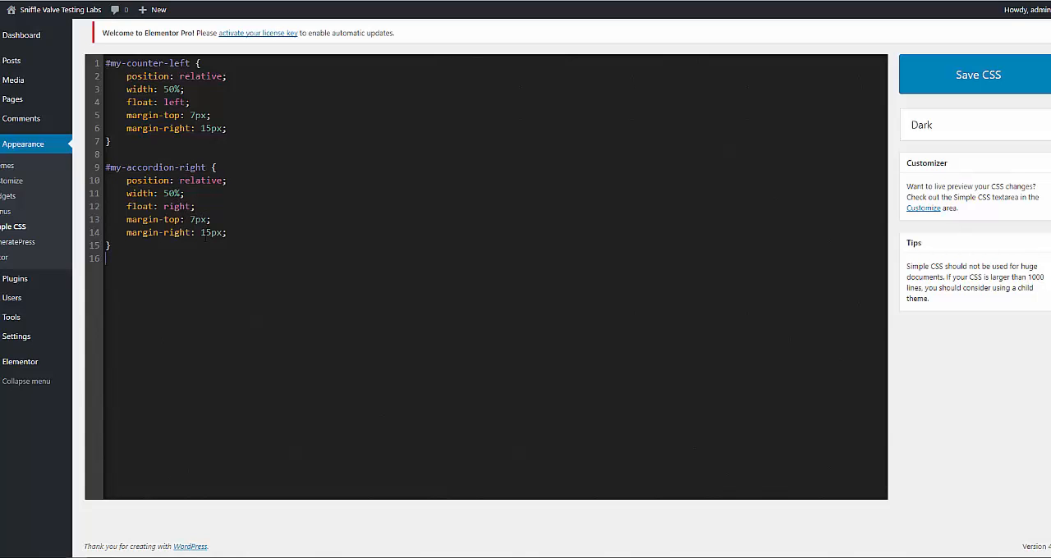
left_click(967, 71)
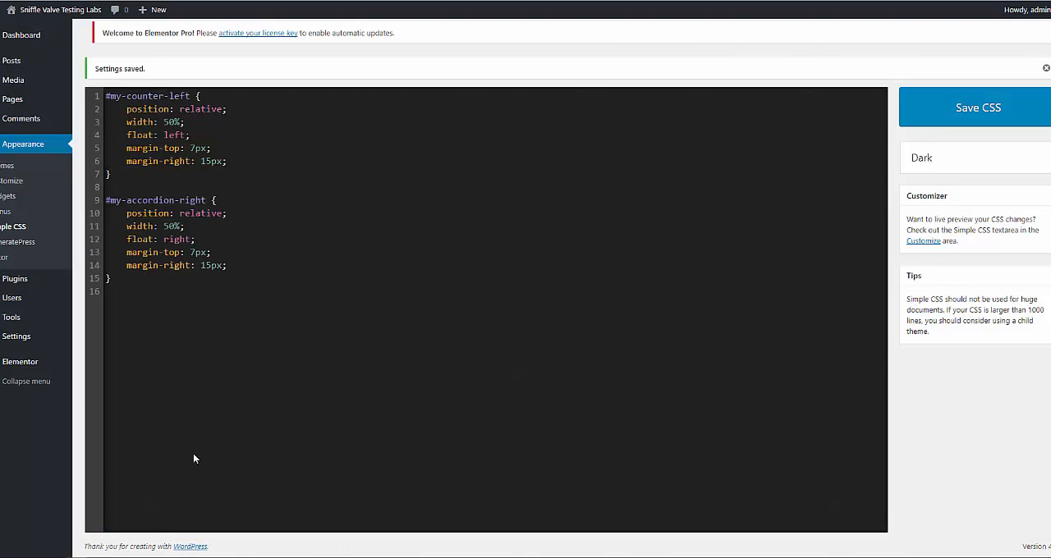
- Reload the published Text Flow page in Firefox and examine how text wraps around the counter and accordion while expanding Accordion #2, #3 and #4
left_click(79, 557)
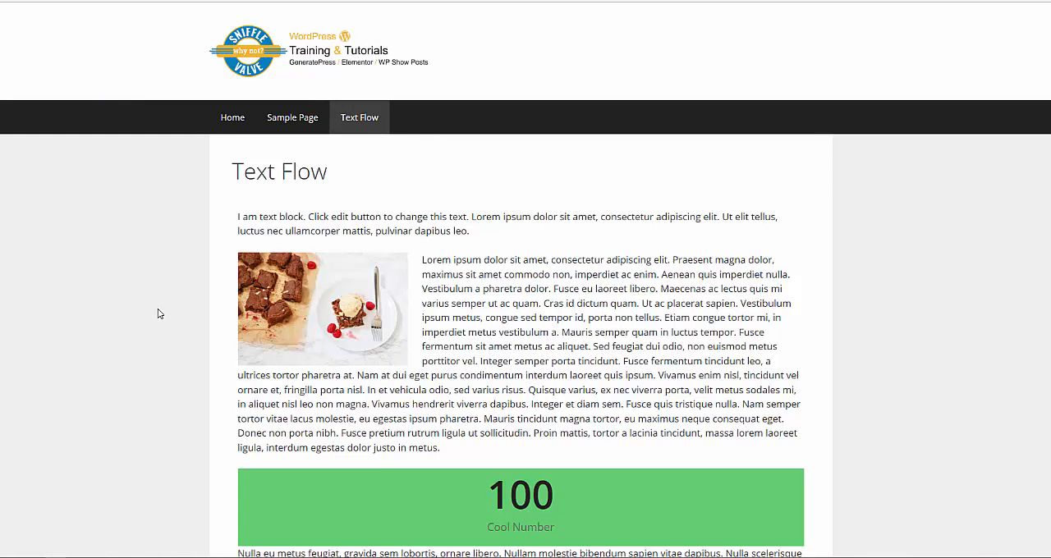
right_click(99, 312)
left_click(165, 321)
scroll(167, 321, "down", 2)
scroll(166, 322, "down", 3)
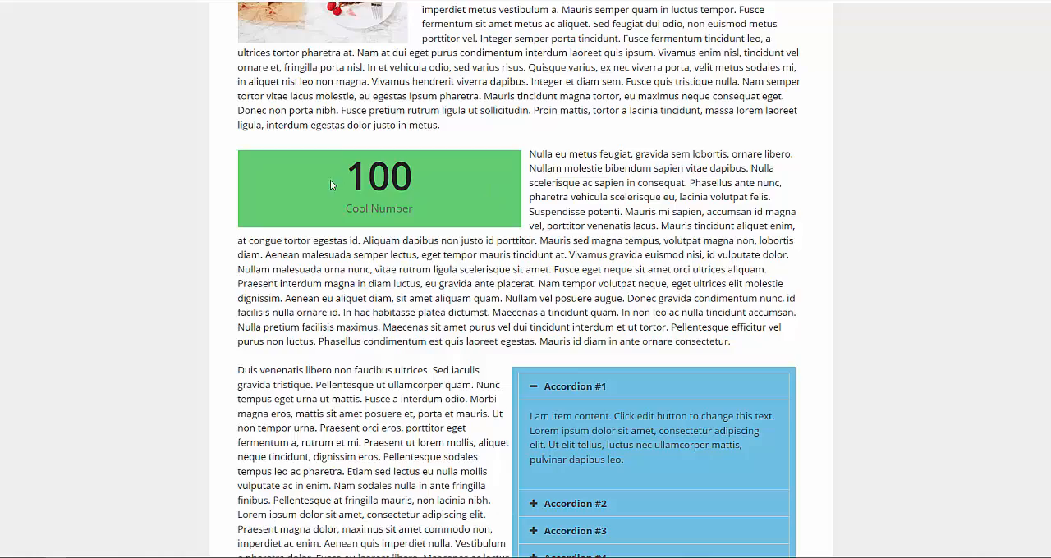
scroll(206, 223, "down", 3)
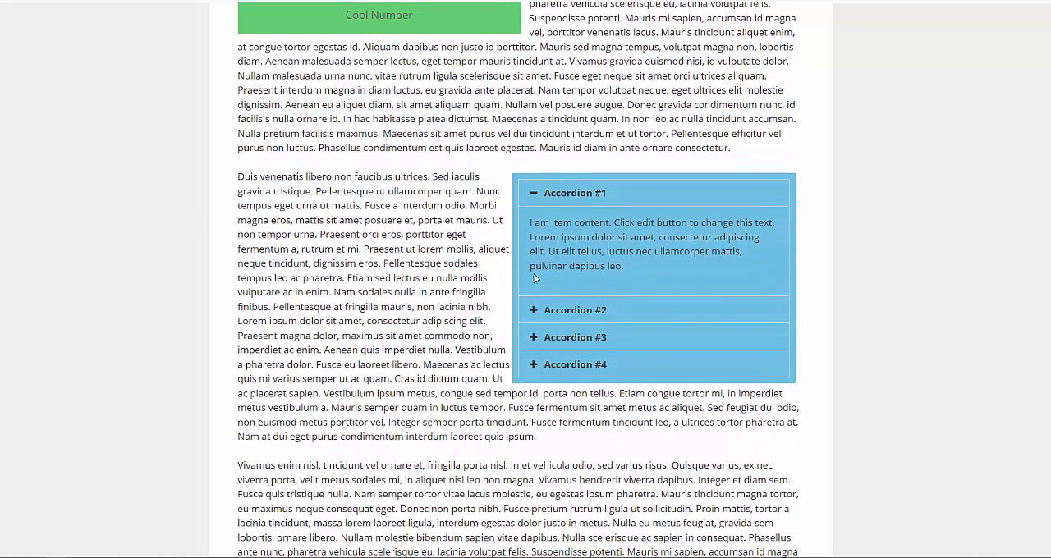
left_click(628, 308)
left_click(625, 338)
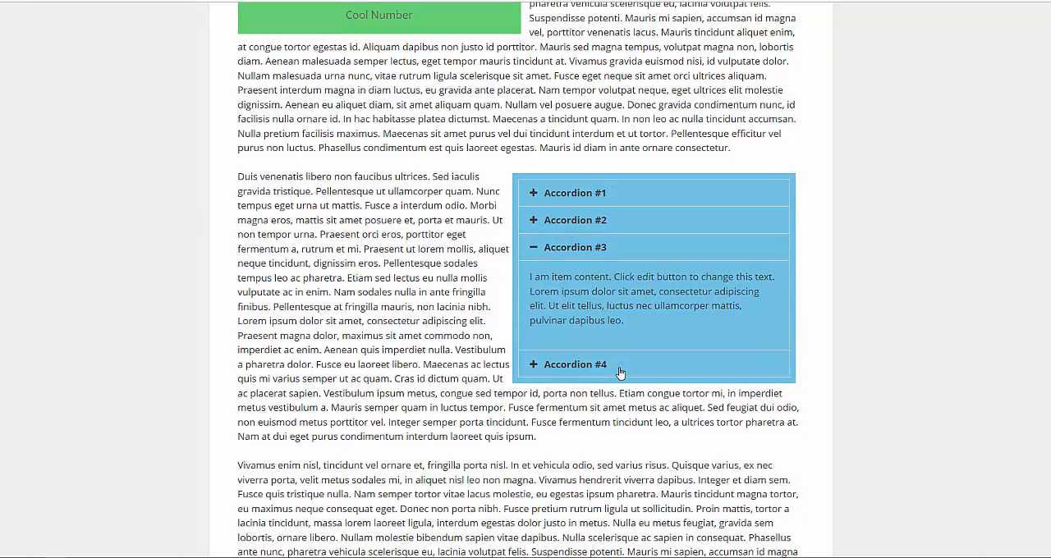
left_click(620, 367)
scroll(342, 294, "up", 7)
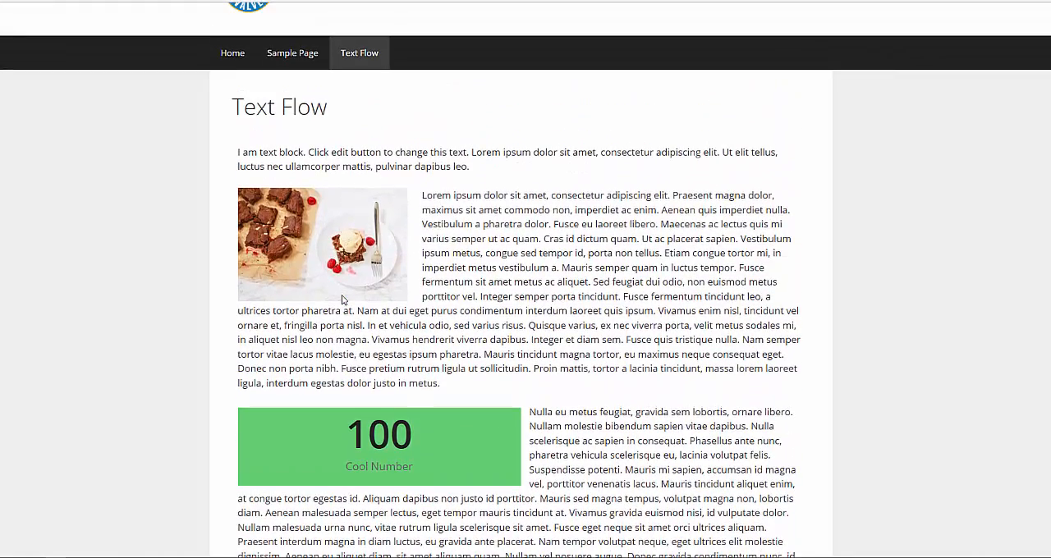
scroll(341, 232, "up", 1)
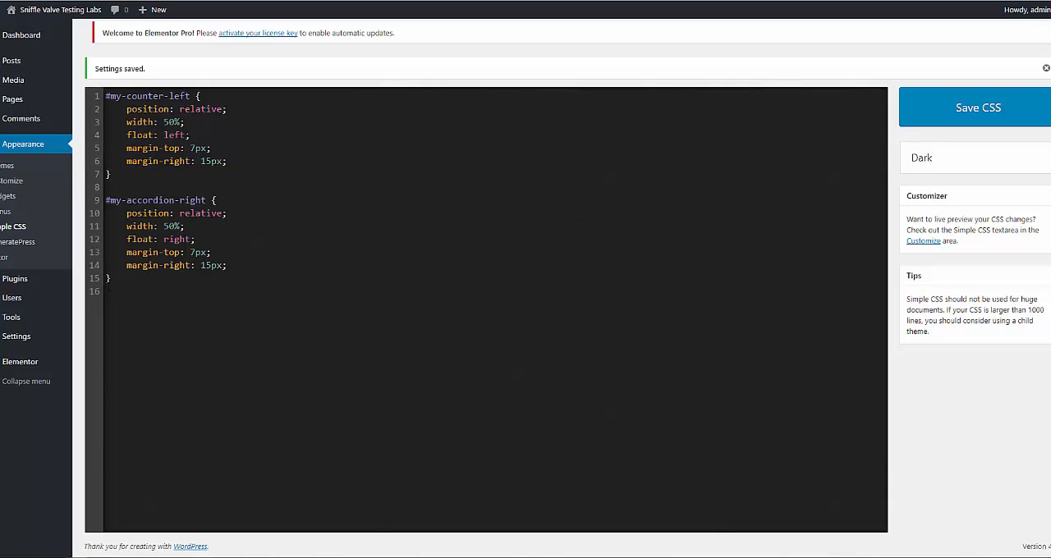
- Open the Text Flow page in Elementor and check the CSS ID in the text block's advanced settings
mouse_move(19, 100)
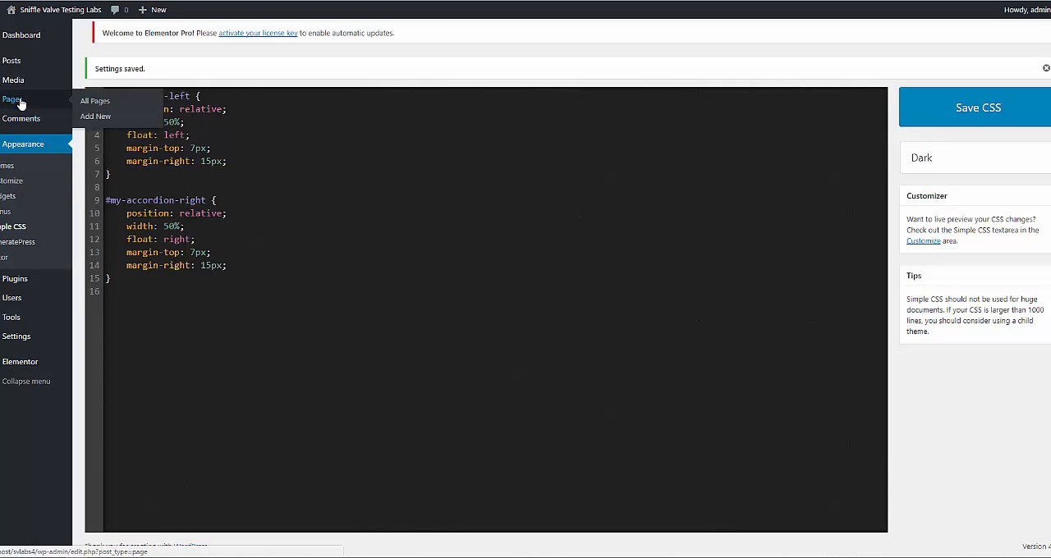
left_click(82, 107)
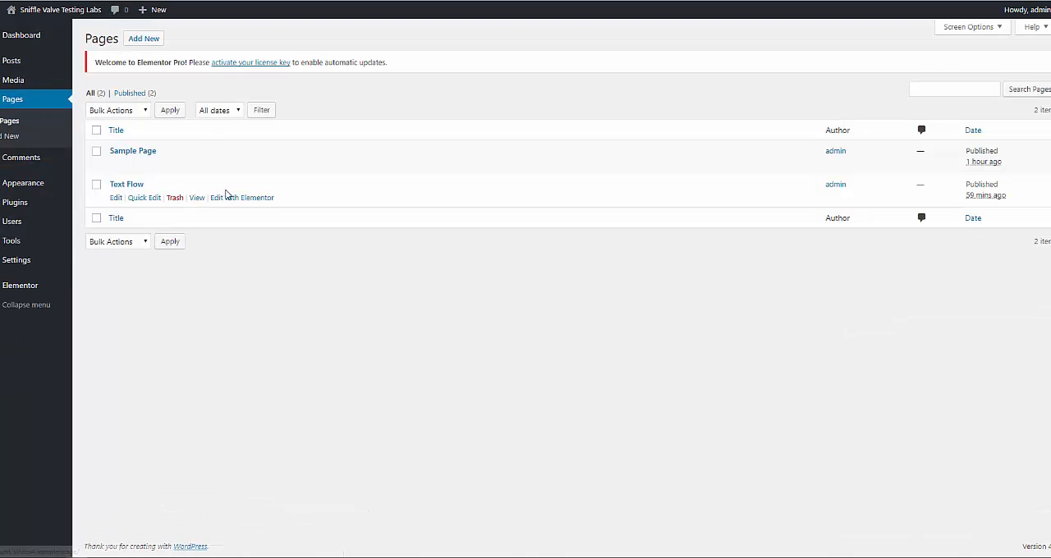
left_click(241, 202)
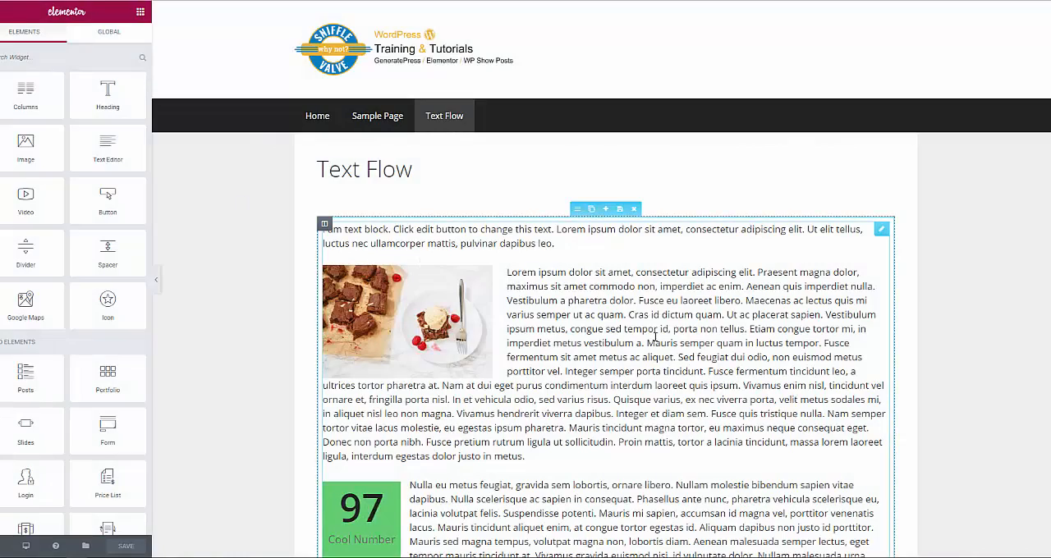
left_click(655, 337)
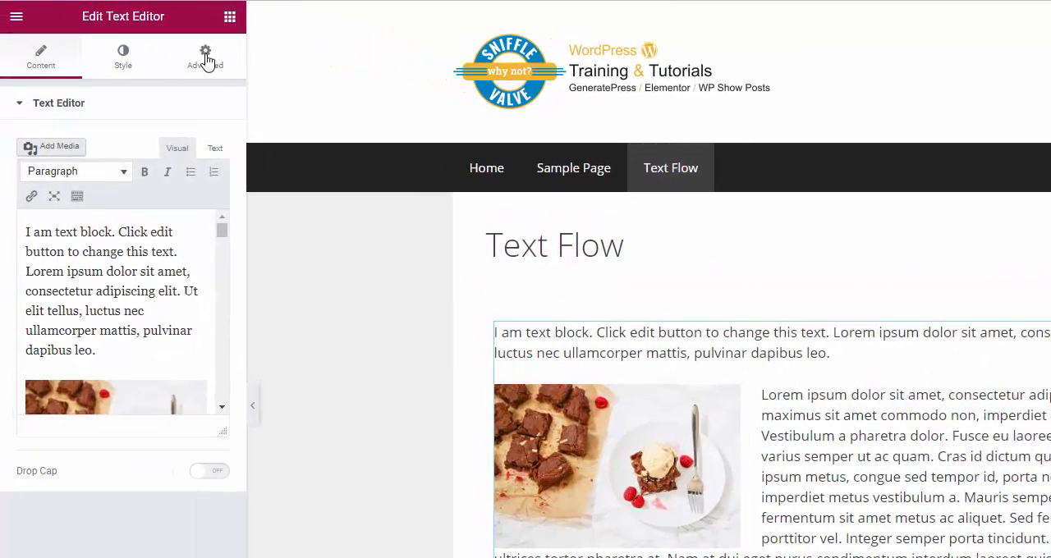
left_click(205, 59)
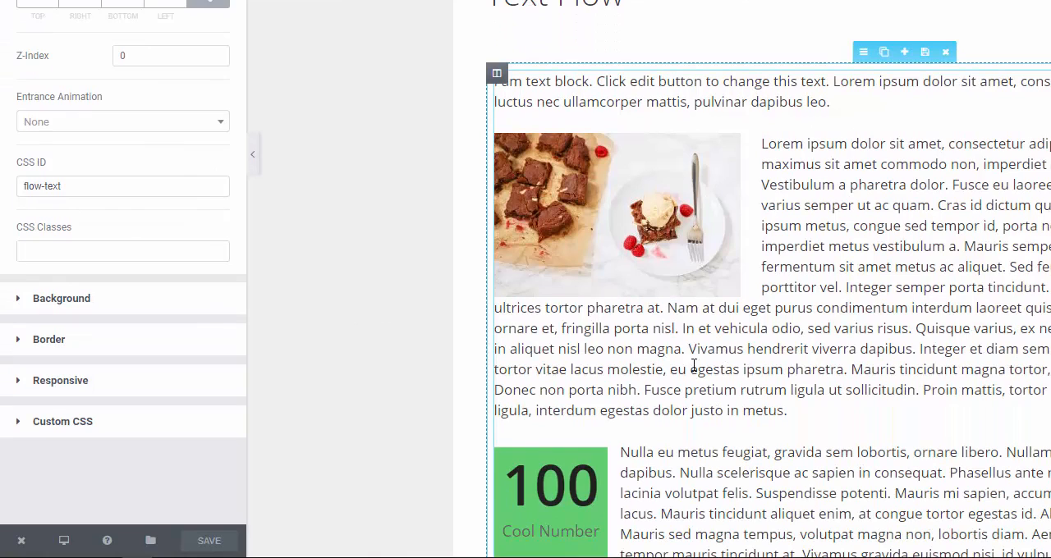
- Leave the Elementor editor for the WordPress dashboard and open the Simple CSS stylesheet
mouse_move(21, 541)
left_click(73, 499)
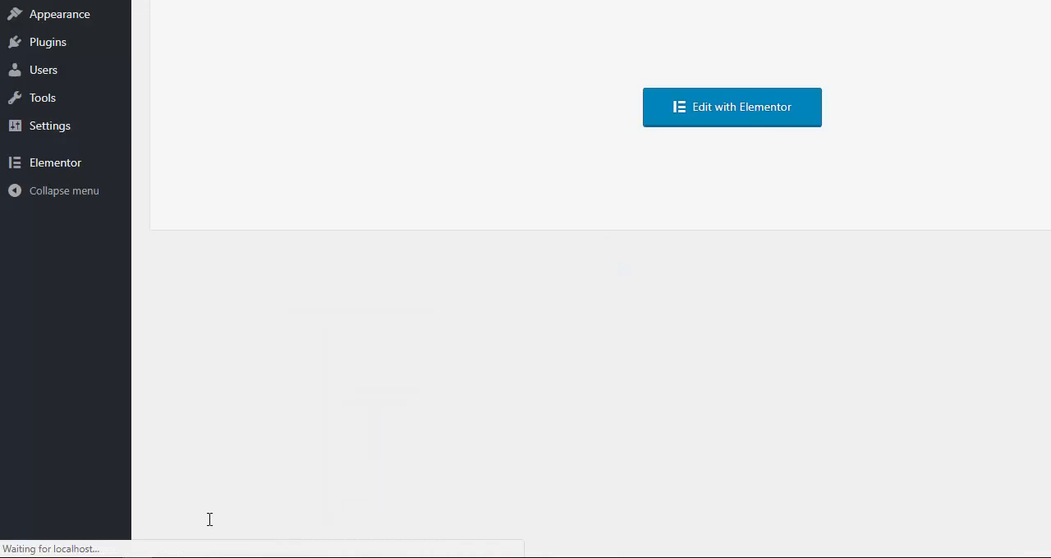
mouse_move(66, 42)
mouse_move(82, 20)
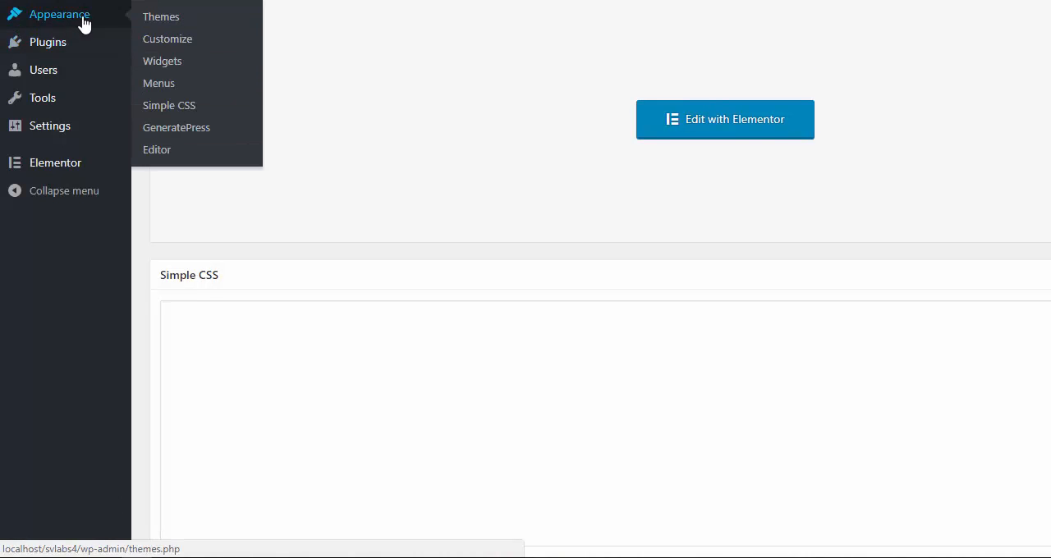
left_click(178, 115)
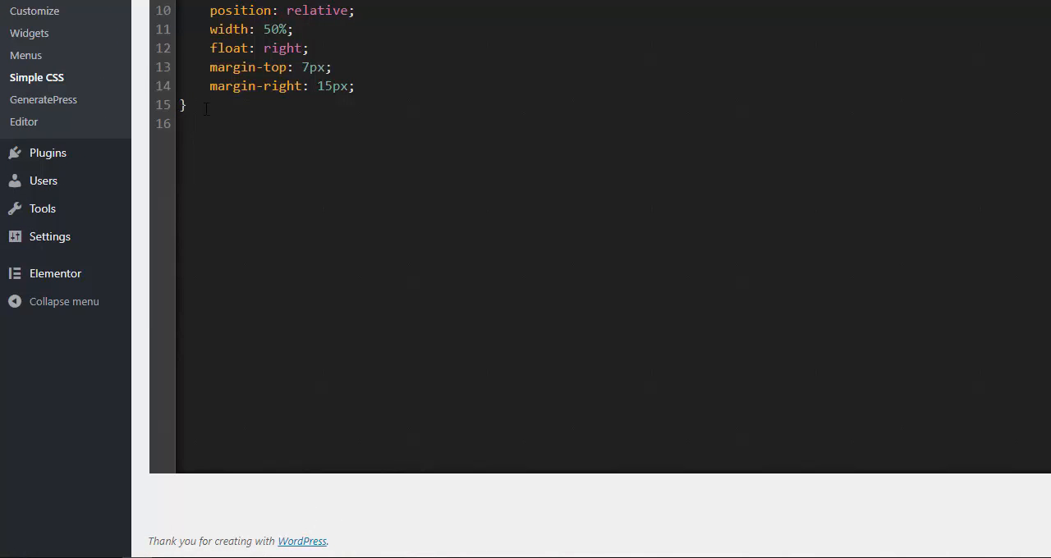
- Paste a #flow-text img rule with margin-top: 7px, margin-right: 15px and margin-bottom: 15px below the existing rules and save the CSS
key("Return")
key("Return")
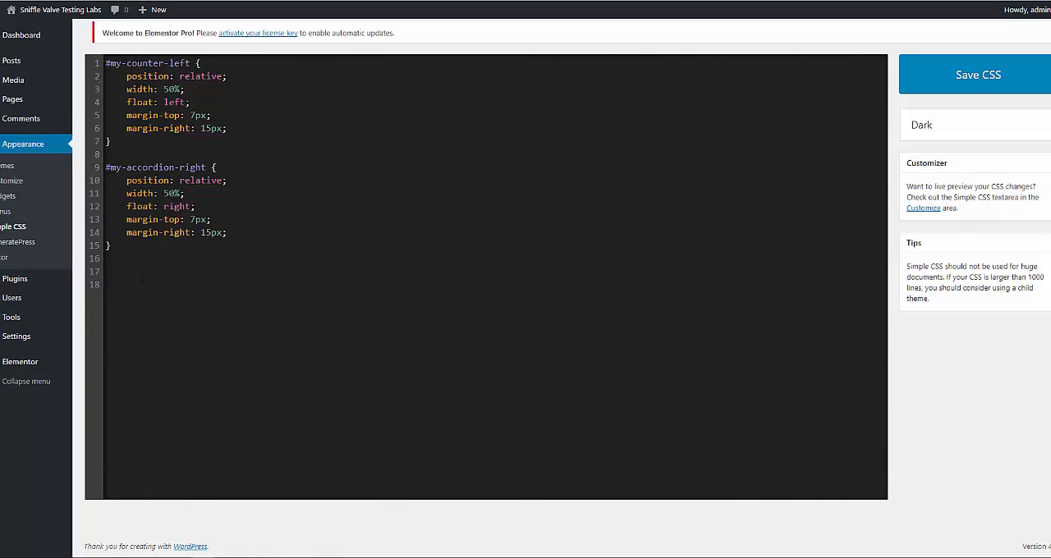
type("#flow-text img {     margin-top: 7px;     margin-right: 15px;     margin-bottom: 15px; }")
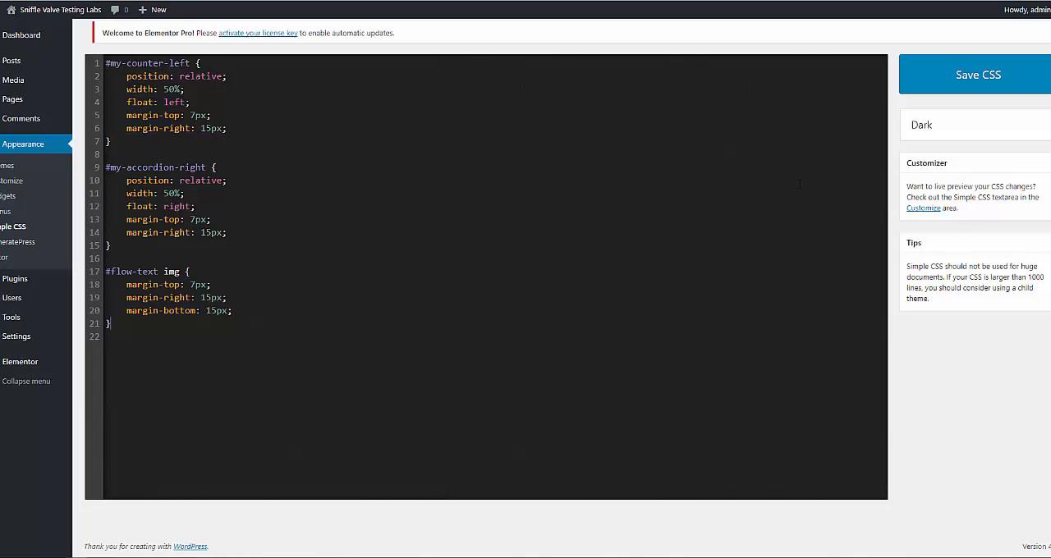
left_click(936, 91)
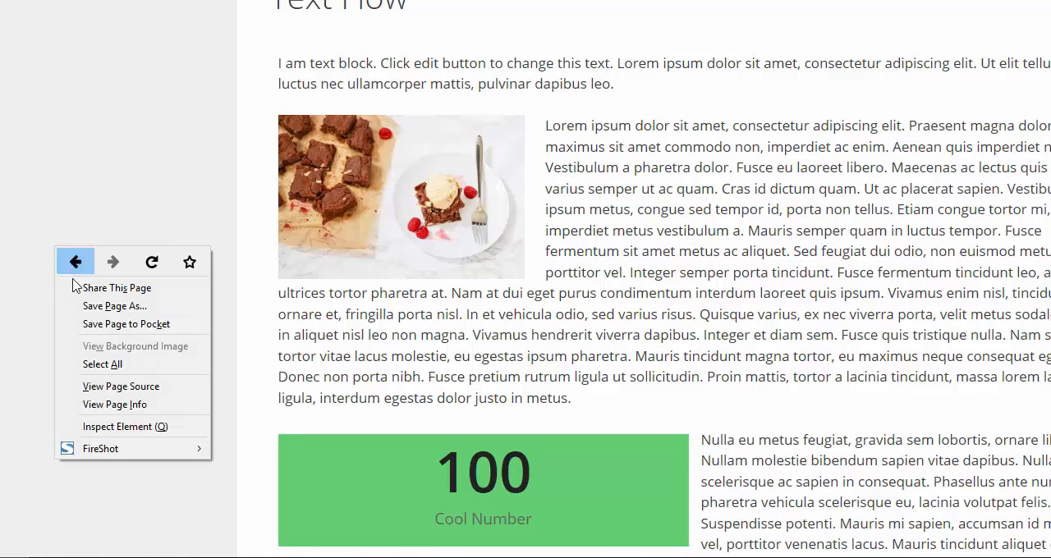
- Reload the published Text Flow page in Firefox and examine the spacing around the image, counter and accordion
left_click(138, 269)
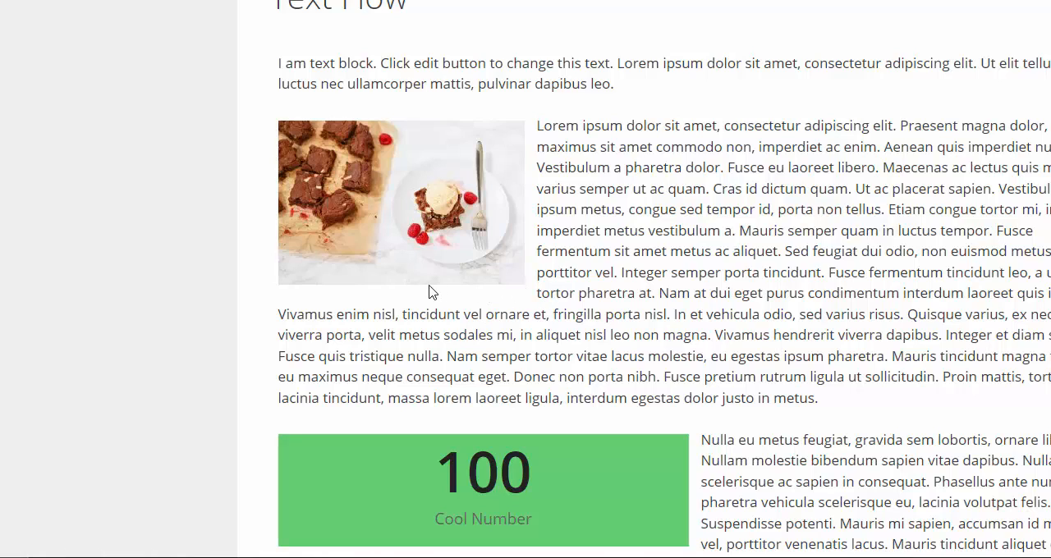
scroll(236, 232, "down", 5)
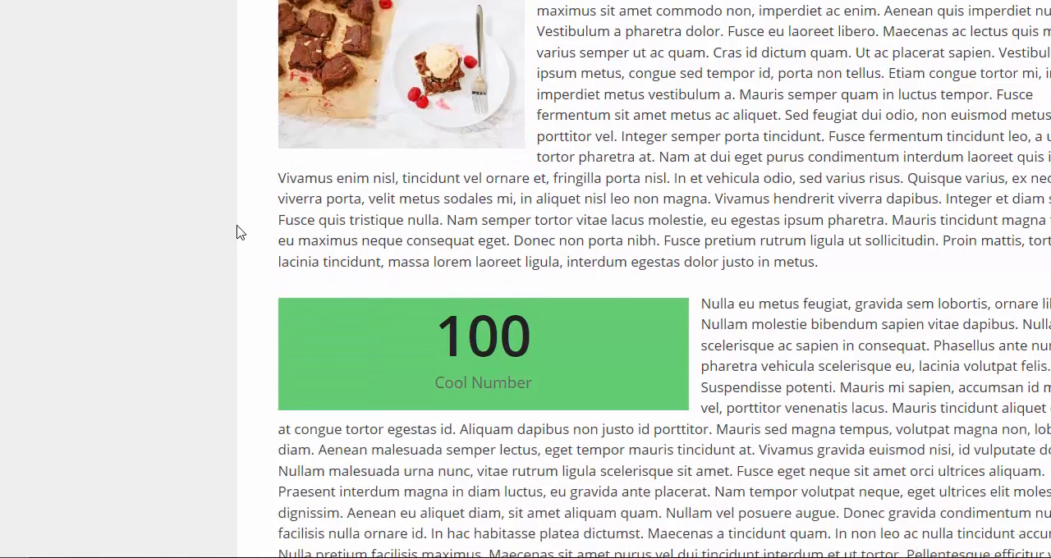
scroll(237, 233, "down", 6)
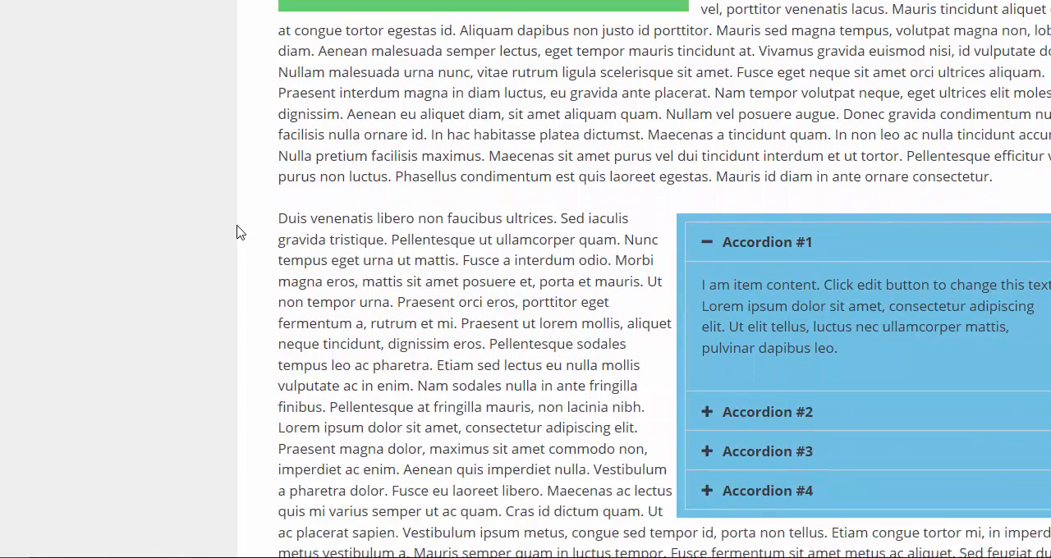
scroll(237, 236, "up", 1)
scroll(236, 236, "up", 10)
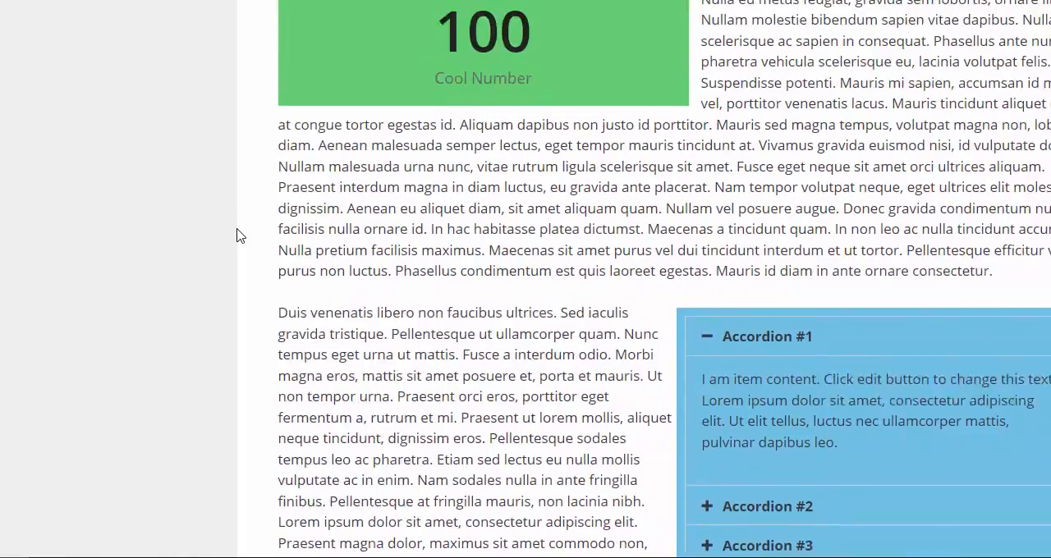